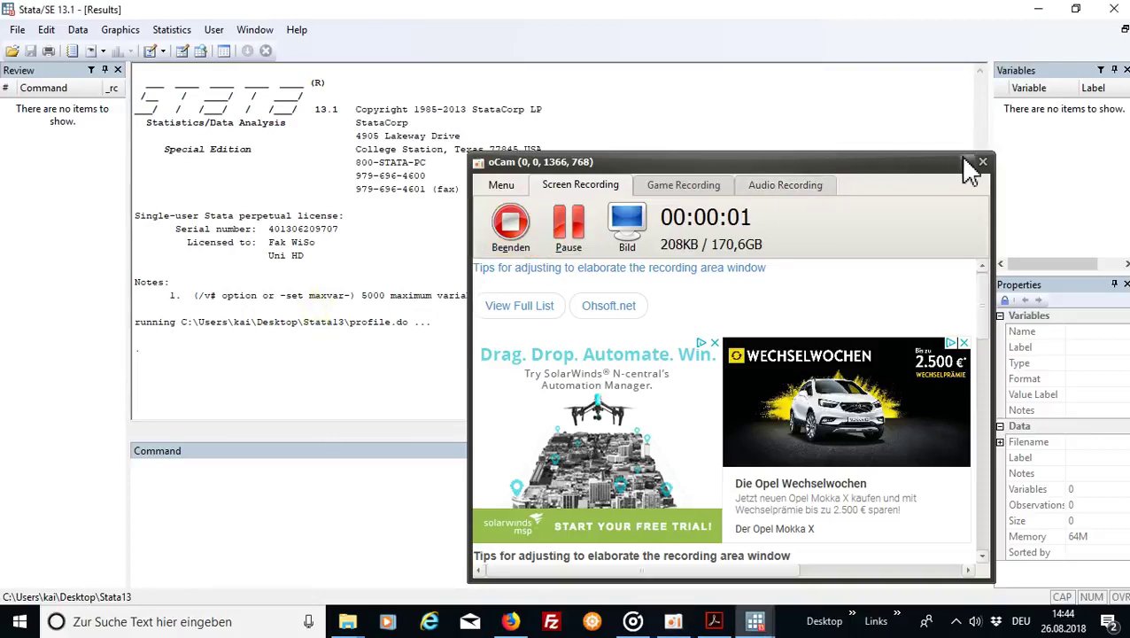
Run lines 2–11 of Botswana_beginner.do to import the Botswana data and rename variables.
{"action": "left_click", "coordinate": [979, 162]}
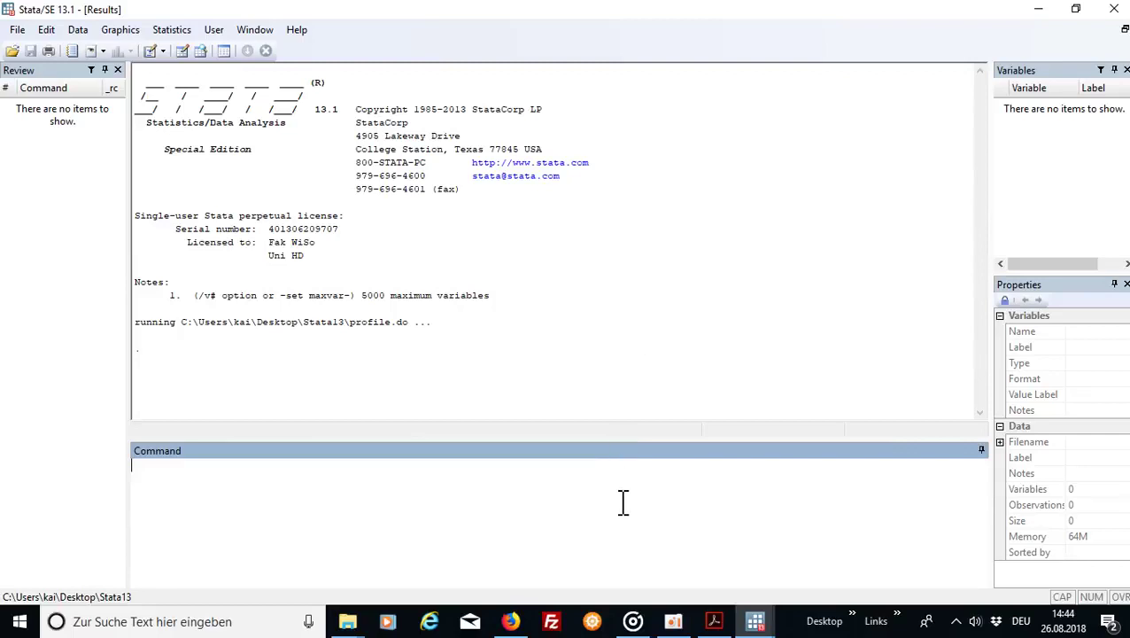
{"action": "left_click", "coordinate": [763, 623]}
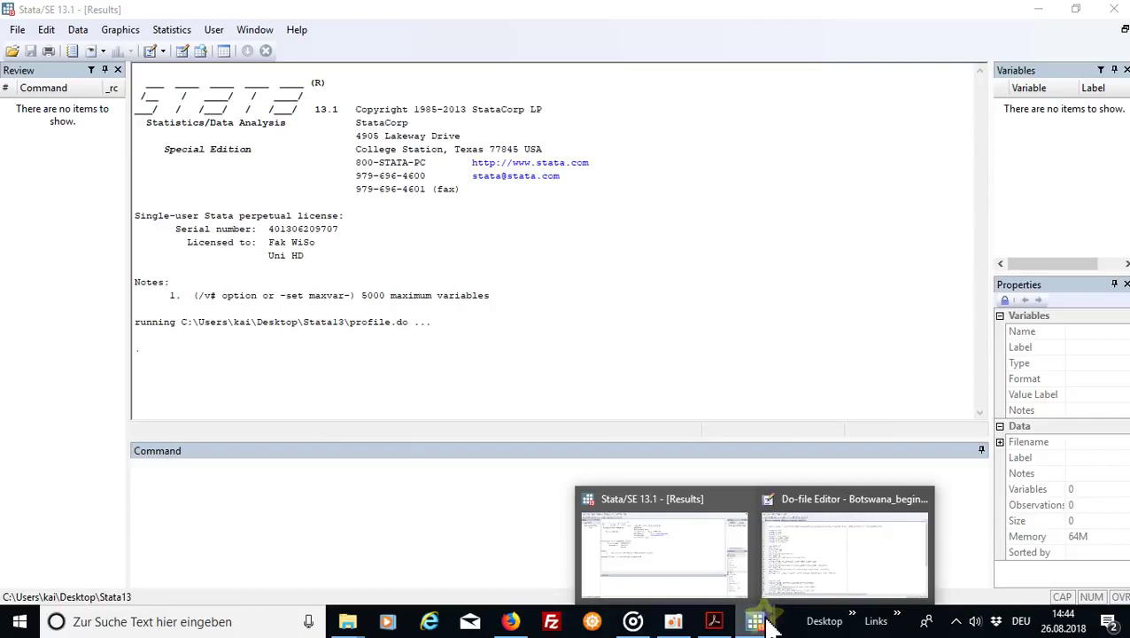
{"action": "left_click", "coordinate": [789, 570]}
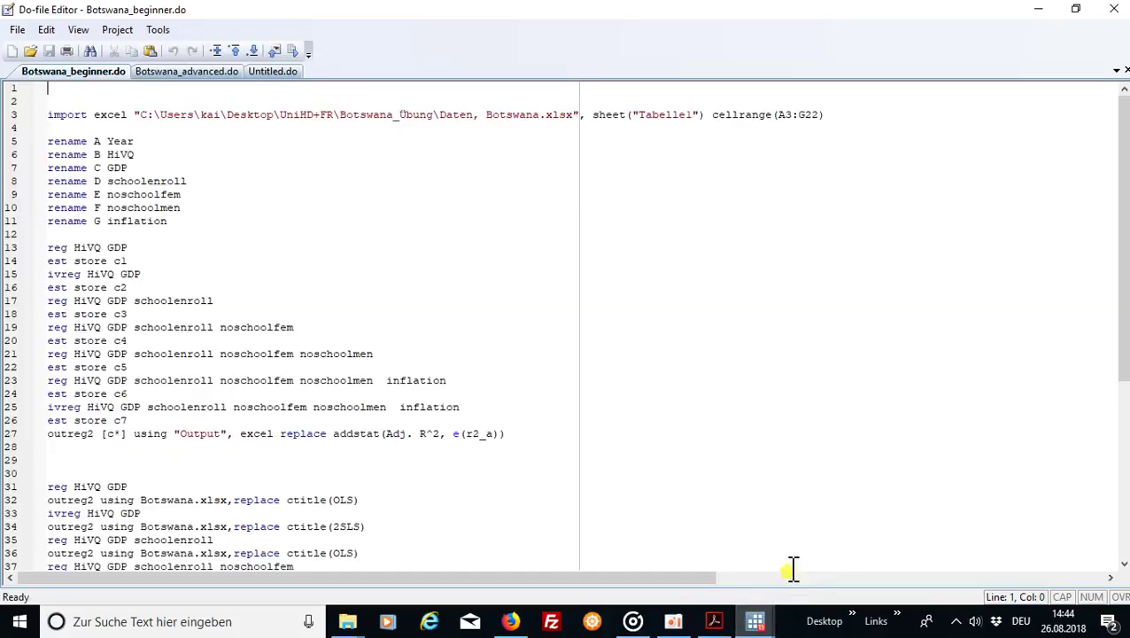
{"action": "left_click_drag", "start_coordinate": [48, 101], "coordinate": [186, 221]}
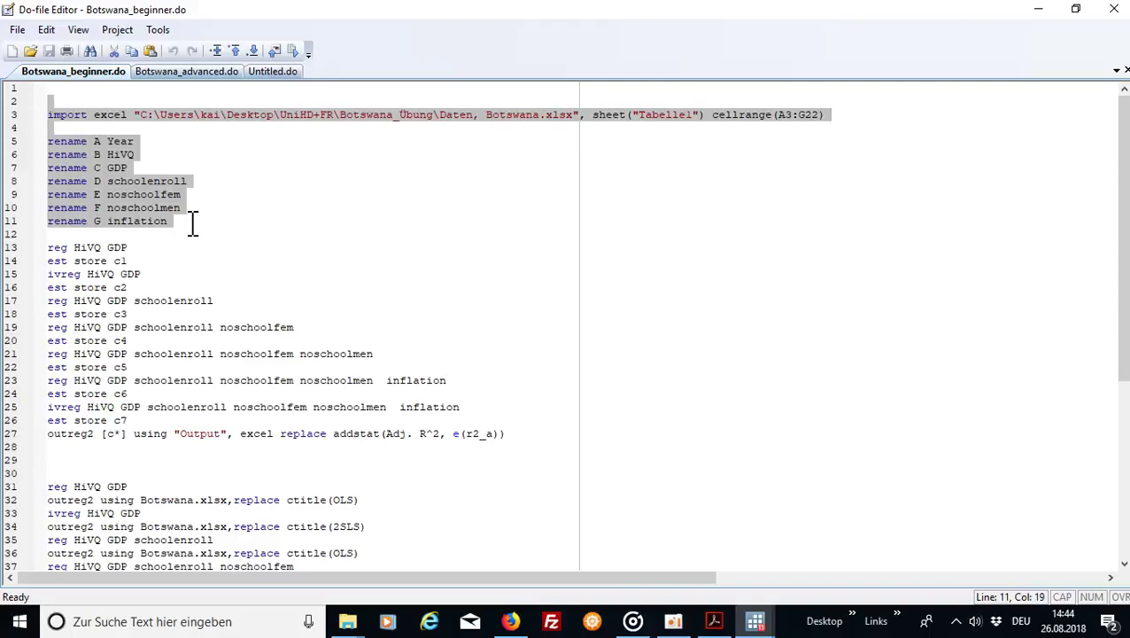
{"action": "left_click", "coordinate": [296, 50]}
{"action": "left_click", "coordinate": [174, 235]}
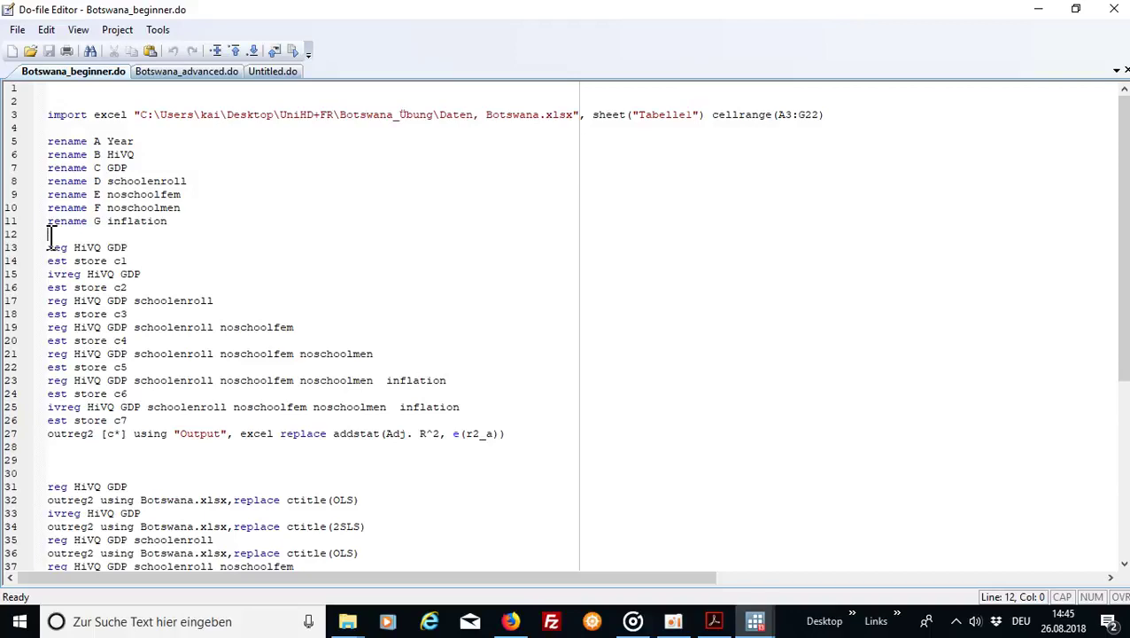
Regress HiVQ on GDP, store it as c1, and return to Results.
{"action": "left_click_drag", "start_coordinate": [50, 235], "coordinate": [131, 249]}
{"action": "left_click", "coordinate": [131, 249]}
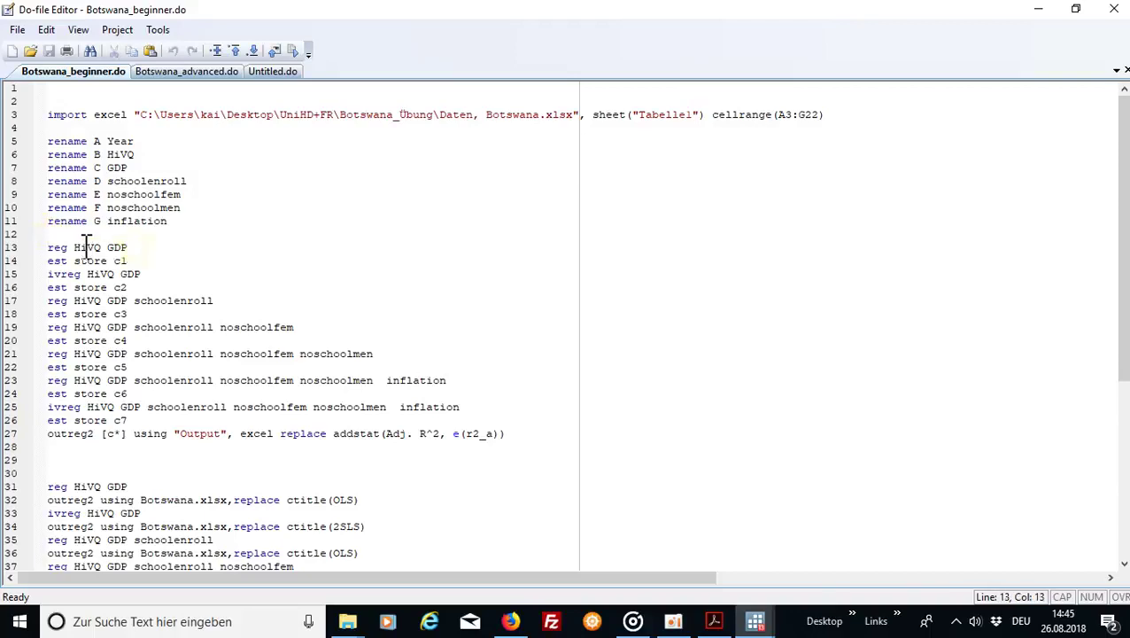
{"action": "left_click_drag", "start_coordinate": [50, 234], "coordinate": [131, 259]}
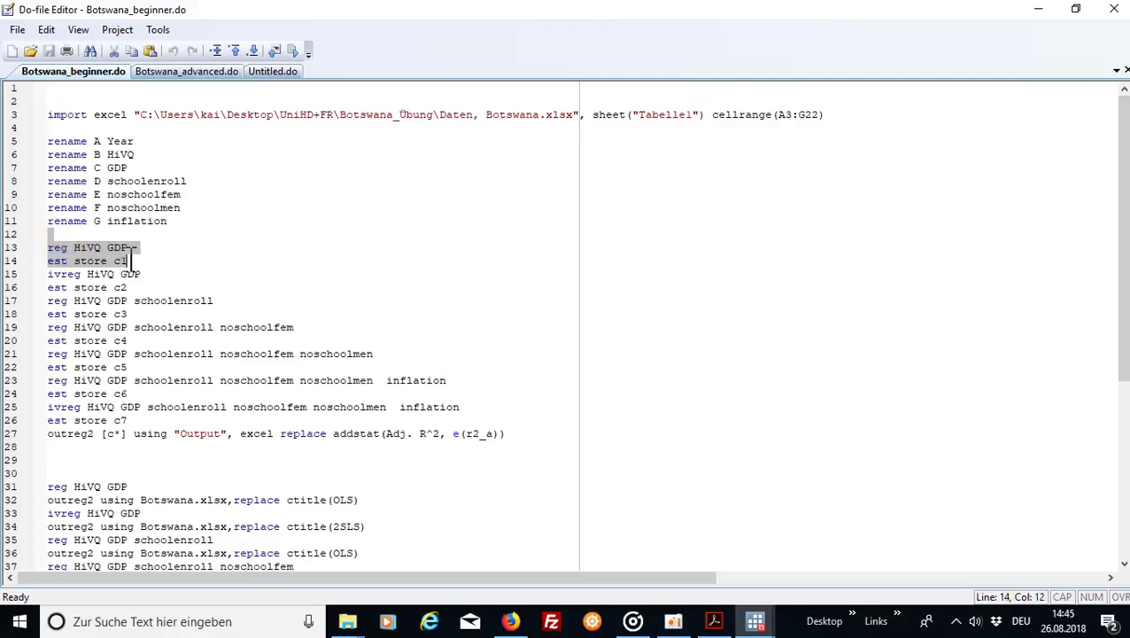
{"action": "left_click", "coordinate": [298, 59]}
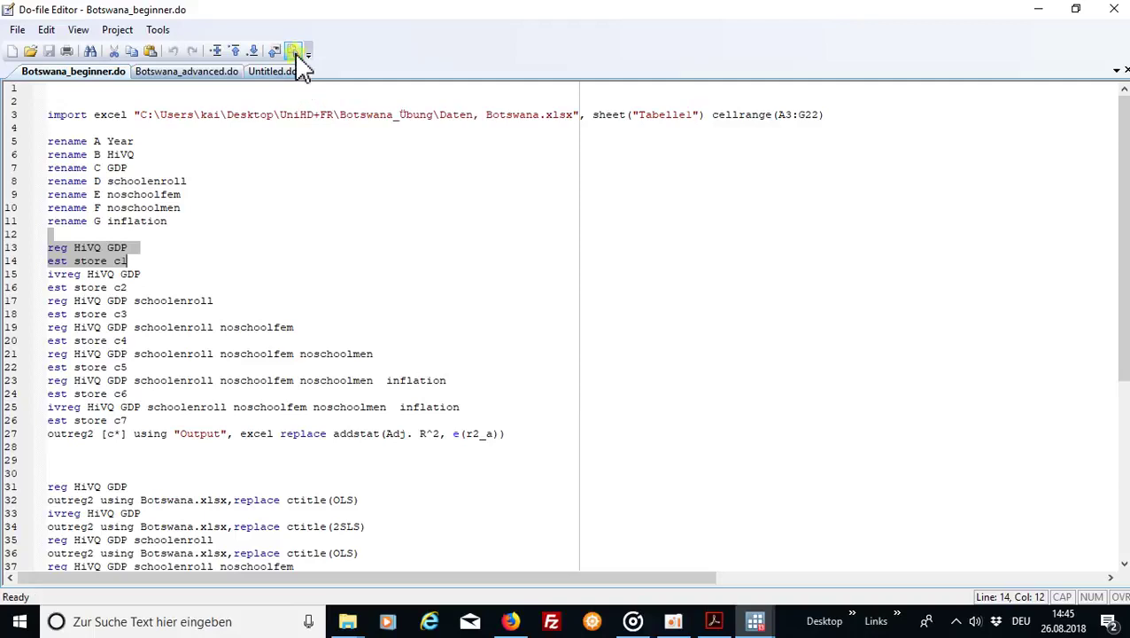
{"action": "left_click", "coordinate": [756, 621]}
{"action": "left_click", "coordinate": [706, 575]}
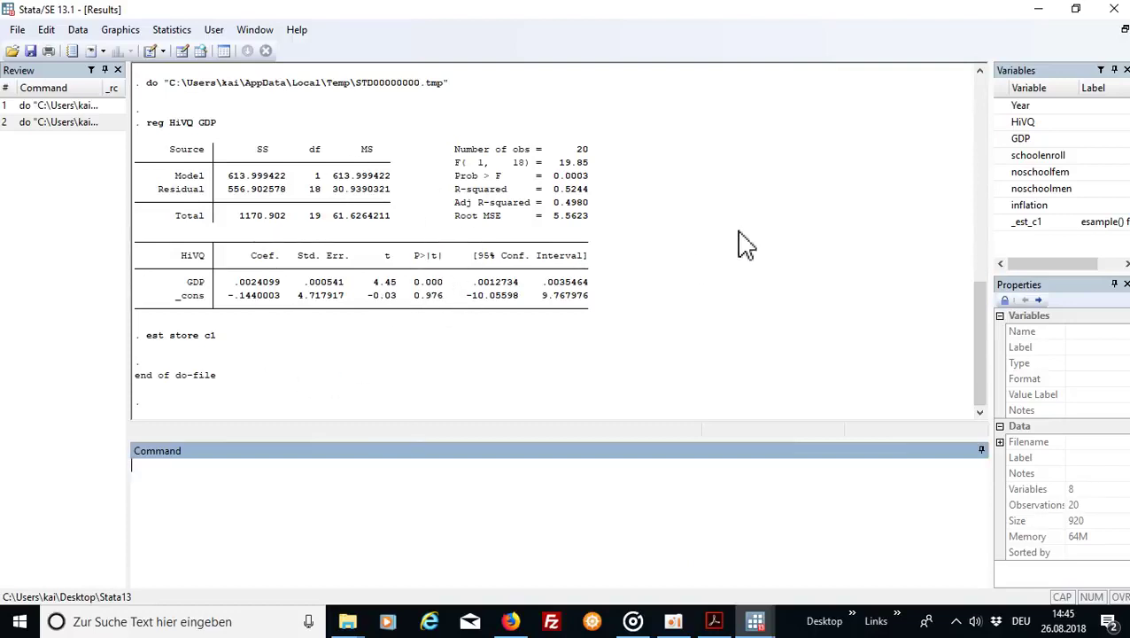
Run do-file lines 15–26 to estimate and store models c2 through c7, then review Results.
{"action": "left_click", "coordinate": [755, 623]}
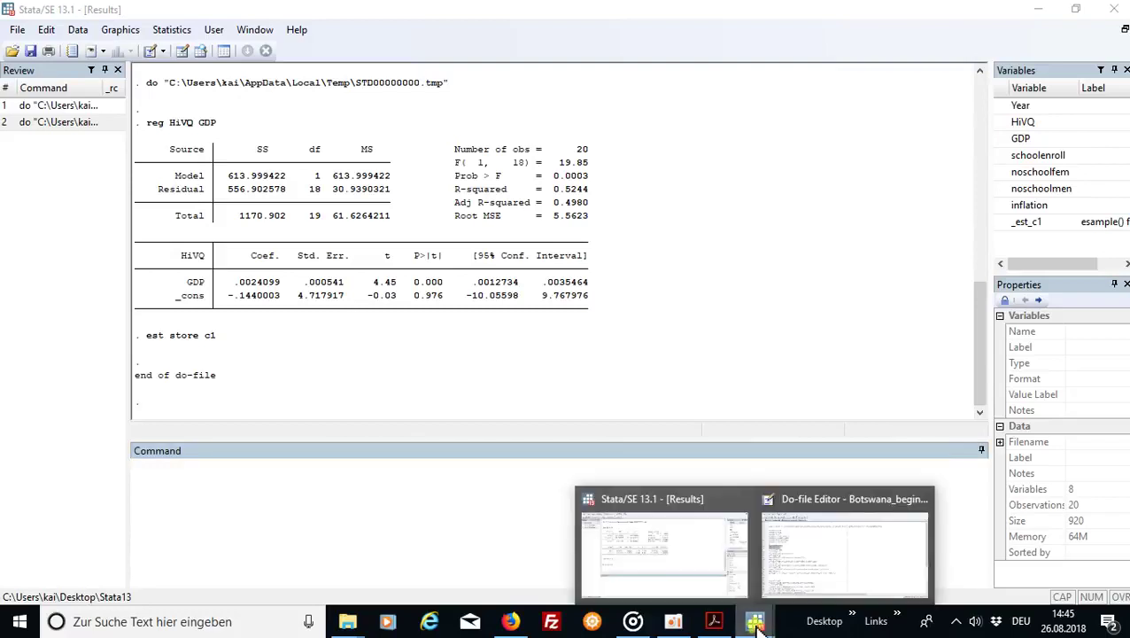
{"action": "left_click", "coordinate": [832, 540]}
{"action": "left_click", "coordinate": [257, 285]}
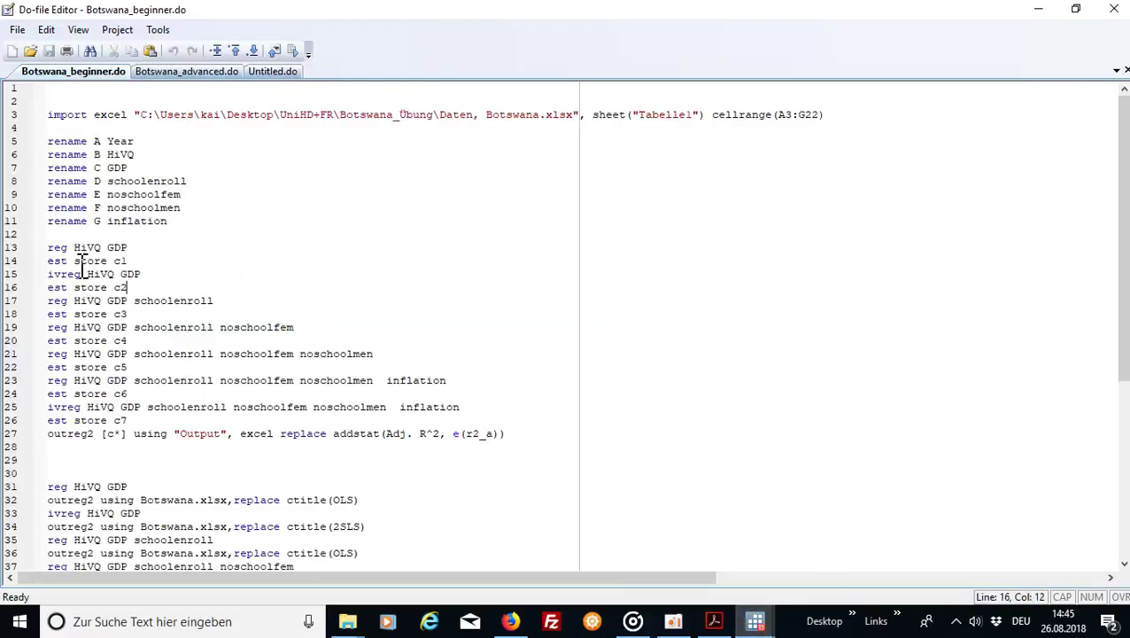
{"action": "left_click", "coordinate": [49, 274]}
{"action": "left_click_drag", "start_coordinate": [49, 275], "coordinate": [210, 422]}
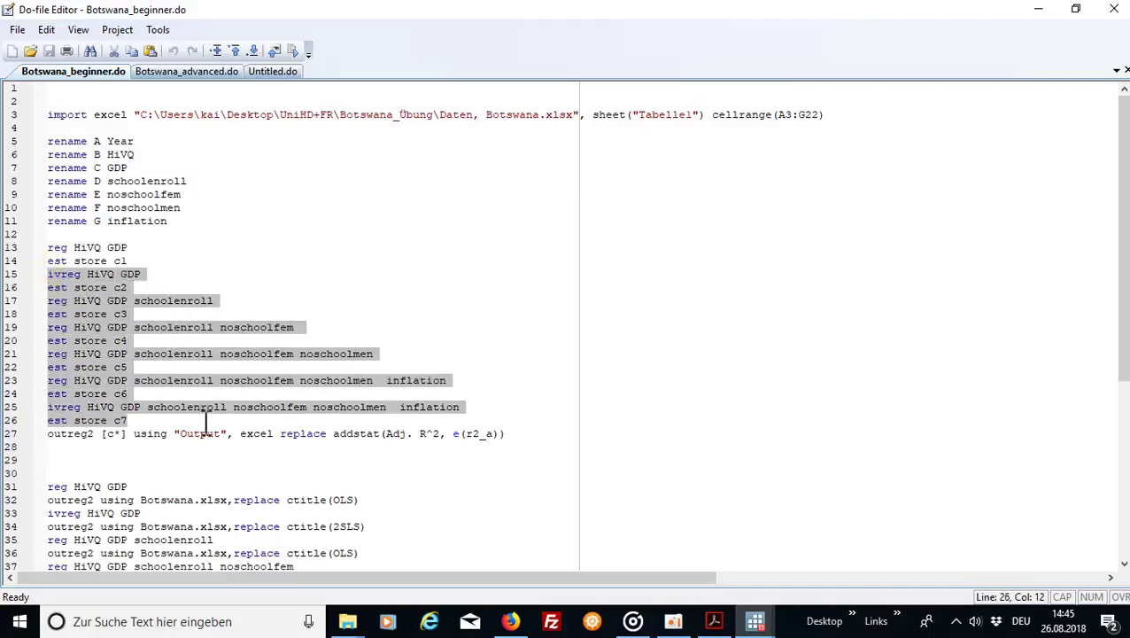
{"action": "left_click", "coordinate": [293, 51]}
{"action": "left_click", "coordinate": [1037, 10]}
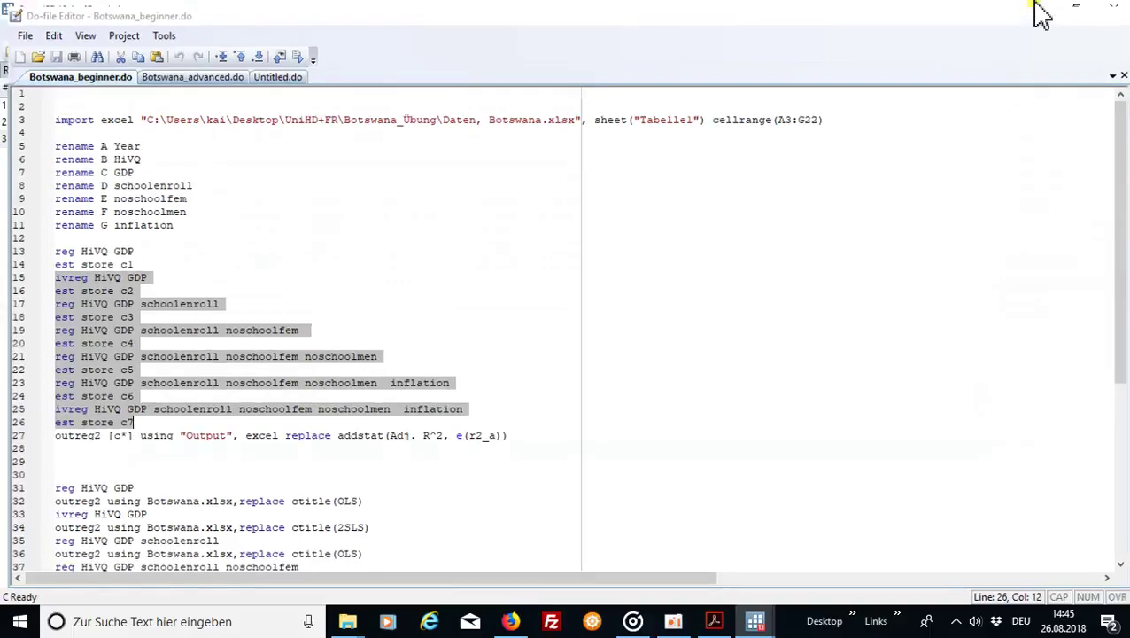
{"action": "left_click_drag", "start_coordinate": [983, 398], "coordinate": [974, 443]}
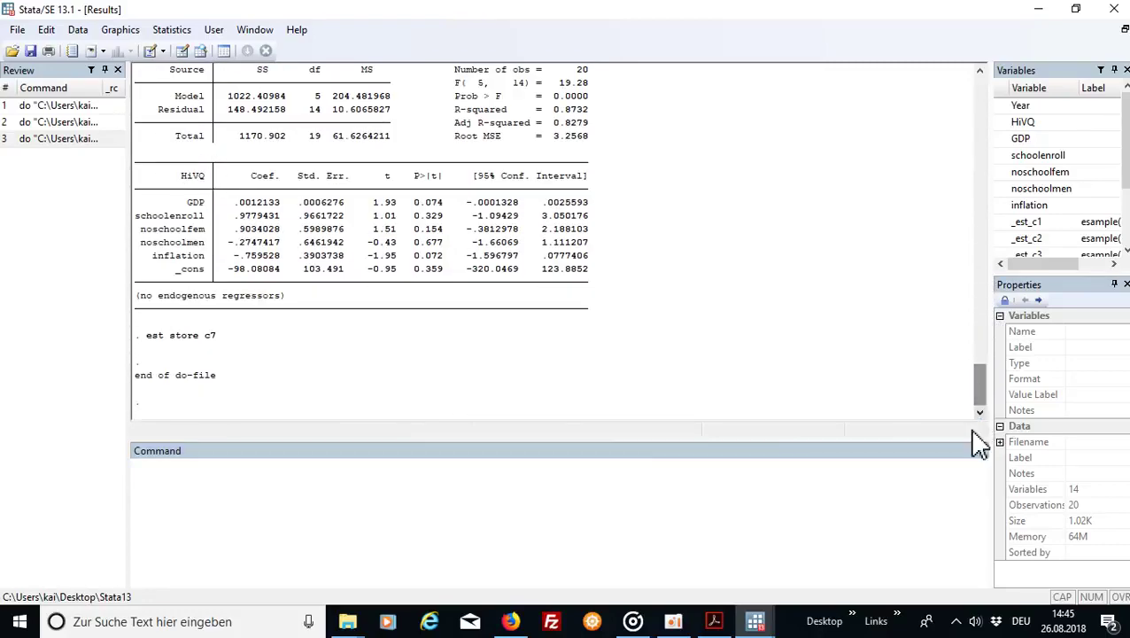
{"action": "left_click", "coordinate": [511, 523]}
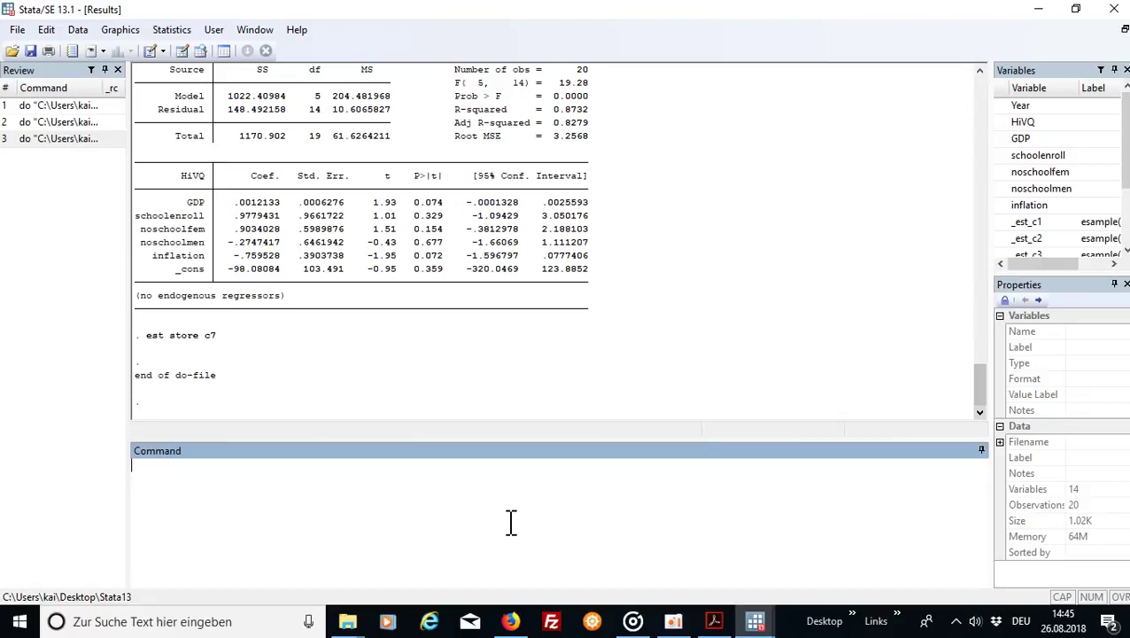
Install outreg2 with 'ssc install outreg2' and return to the Botswana_beginner.do editor.
{"action": "type", "text": "ssc install outreg2"}
{"action": "key", "text": "Return"}
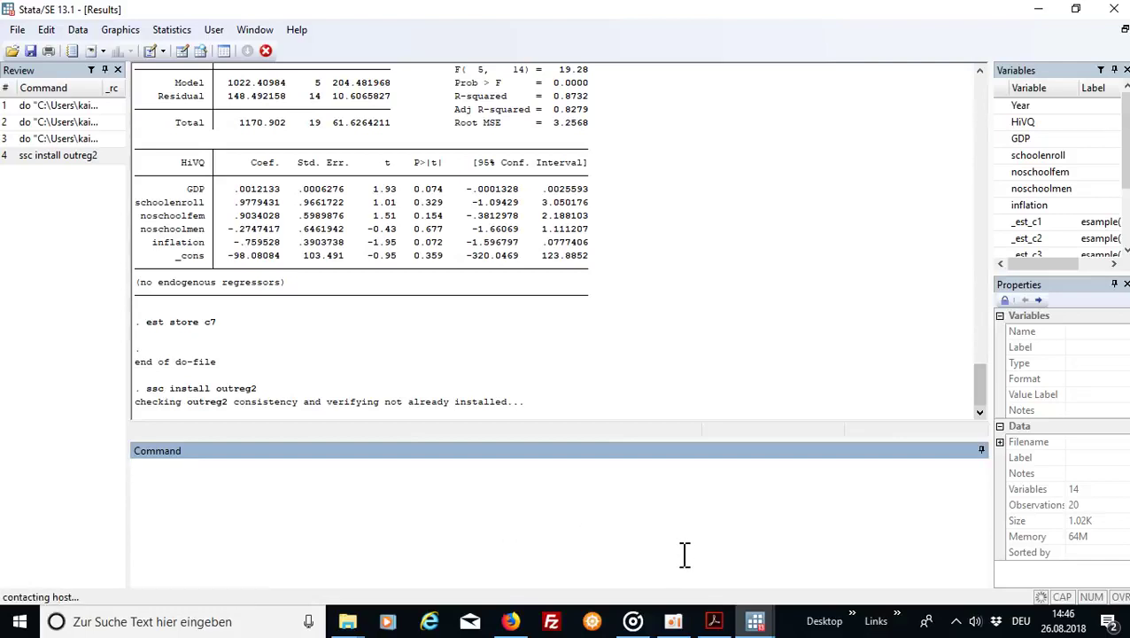
{"action": "mouse_move", "coordinate": [749, 614]}
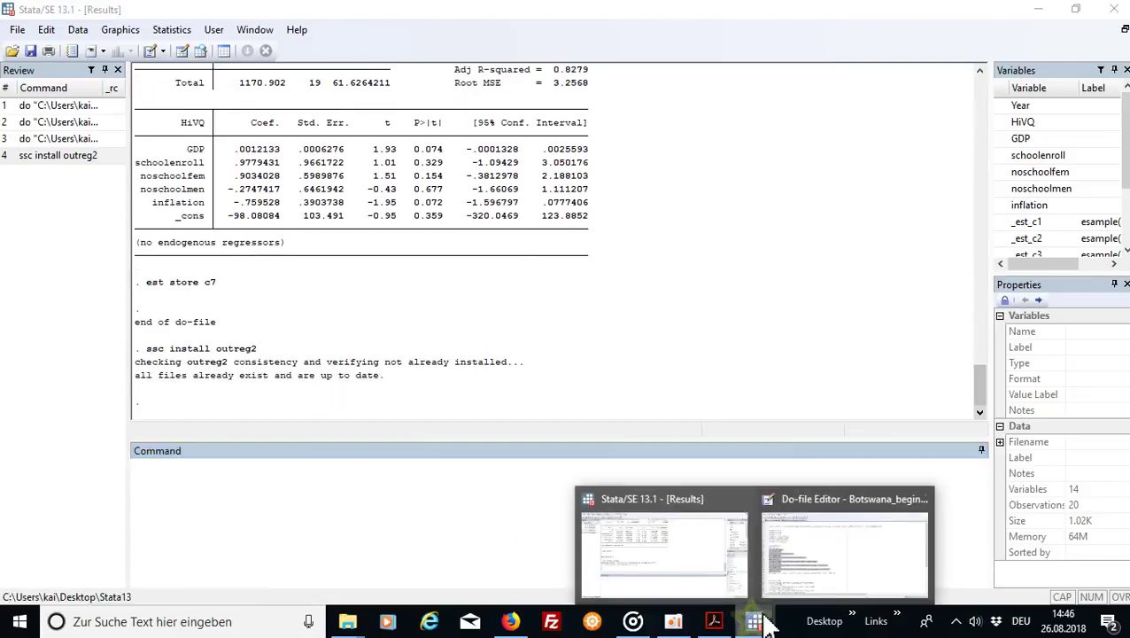
{"action": "left_click", "coordinate": [796, 551]}
{"action": "left_click", "coordinate": [649, 440]}
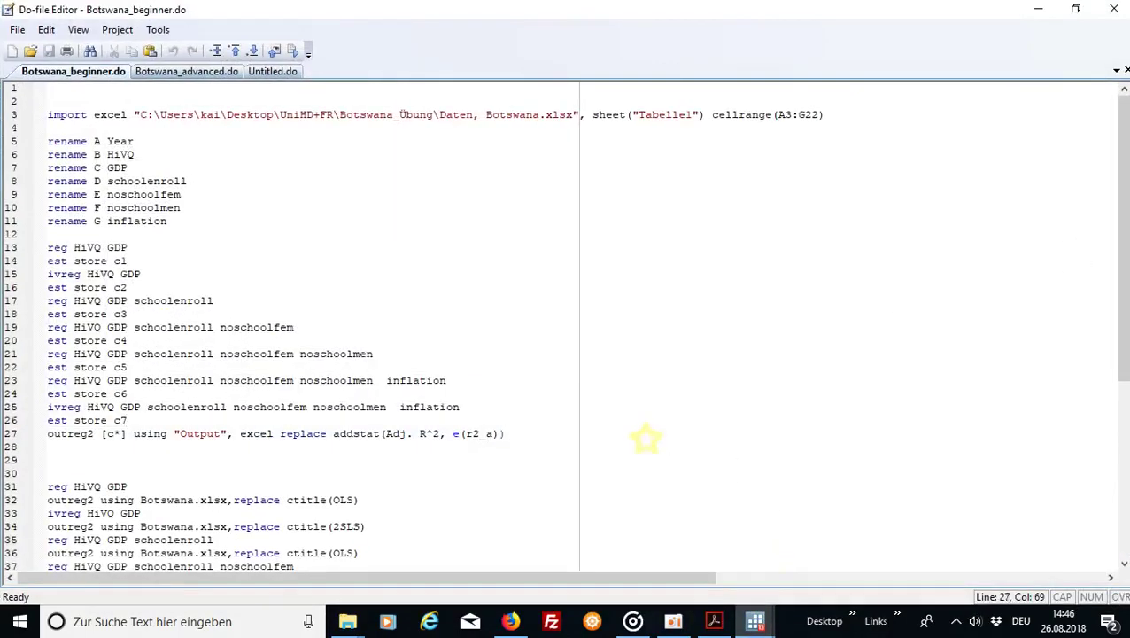
Select line 27's outreg2 [c*] using "Output", excel replace addstat(Adj. R^2, e(r2_a)) command.
{"action": "scroll", "coordinate": [1127, 266], "scroll_direction": "down", "scroll_amount": 2}
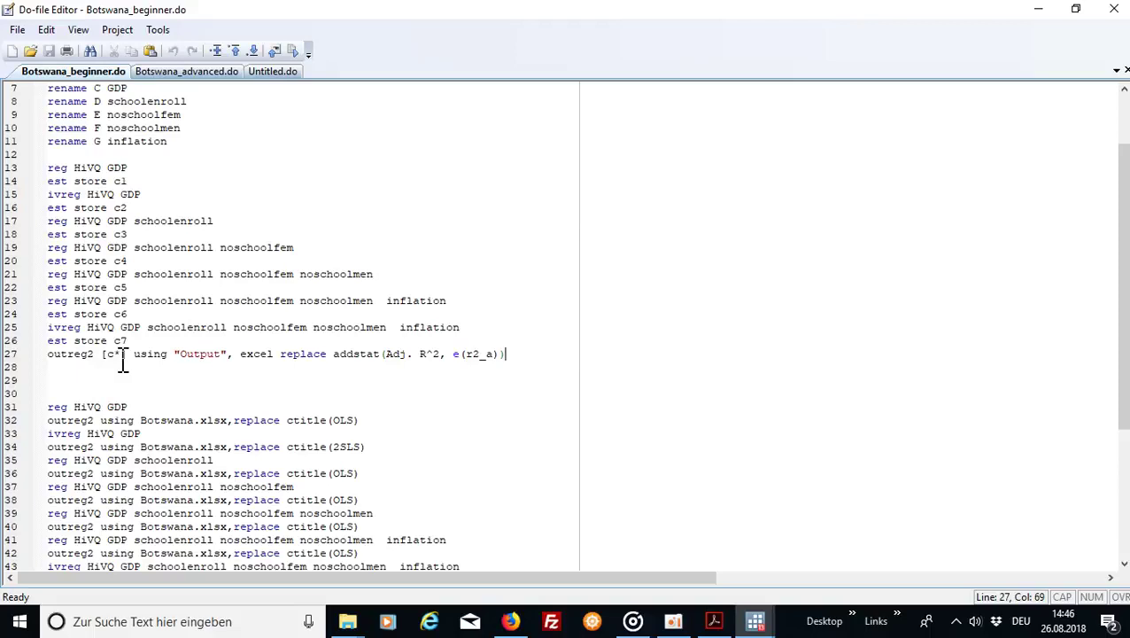
{"action": "left_click_drag", "start_coordinate": [132, 355], "coordinate": [184, 365]}
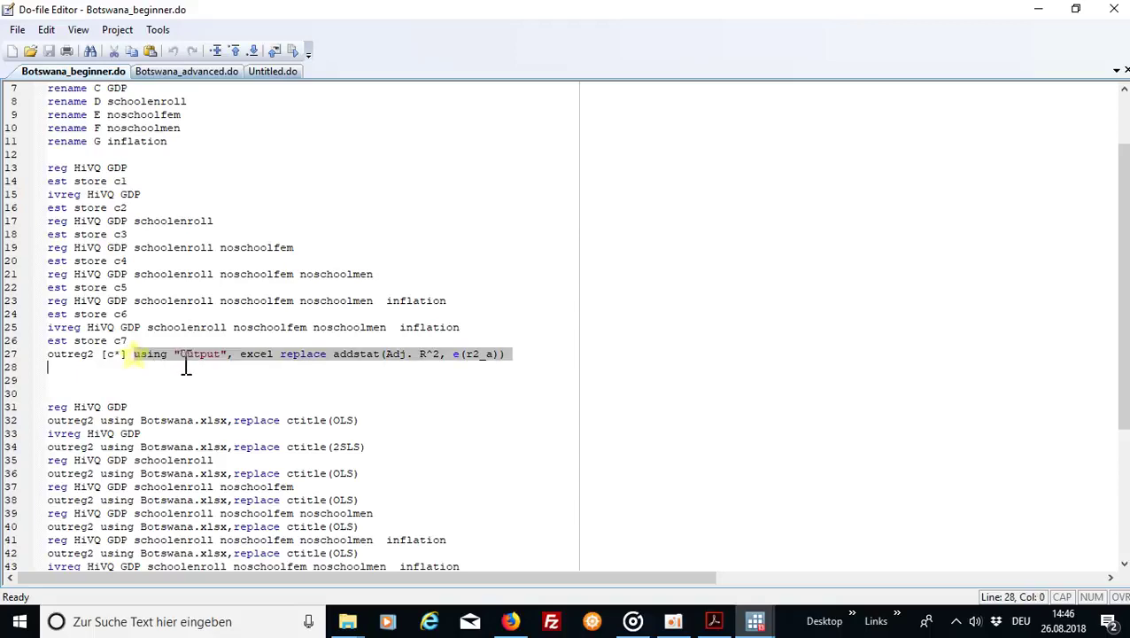
{"action": "left_click", "coordinate": [210, 370]}
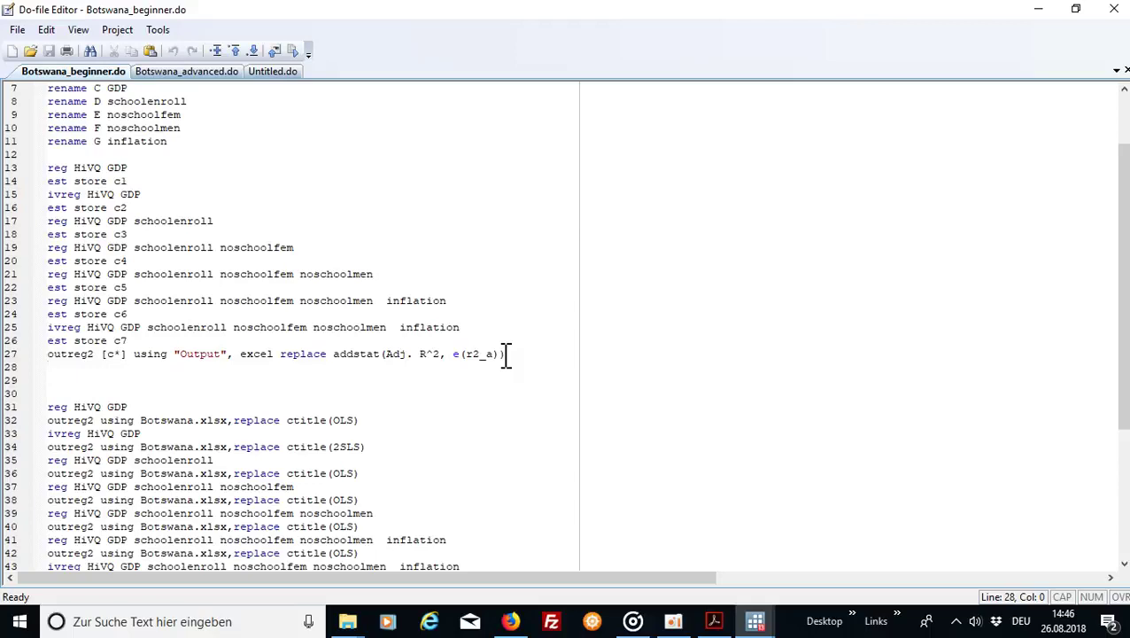
{"action": "left_click_drag", "start_coordinate": [505, 354], "coordinate": [46, 354]}
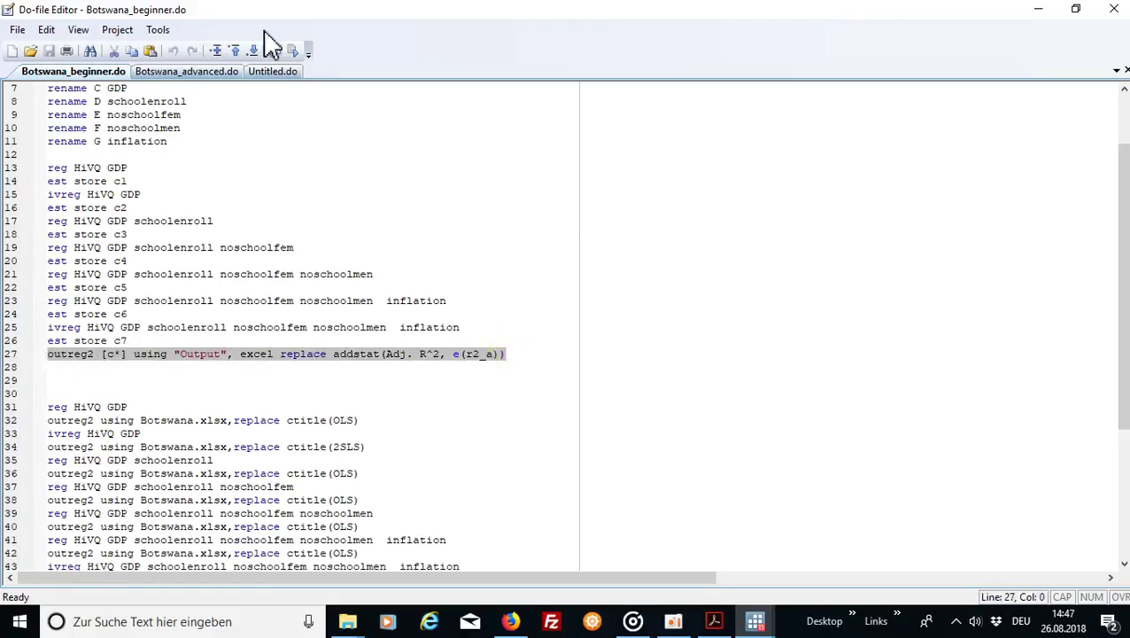
Export the seven-model table with adjusted R² via outreg2 and view it with seeout.
{"action": "left_click", "coordinate": [293, 50]}
{"action": "left_click", "coordinate": [1056, 11]}
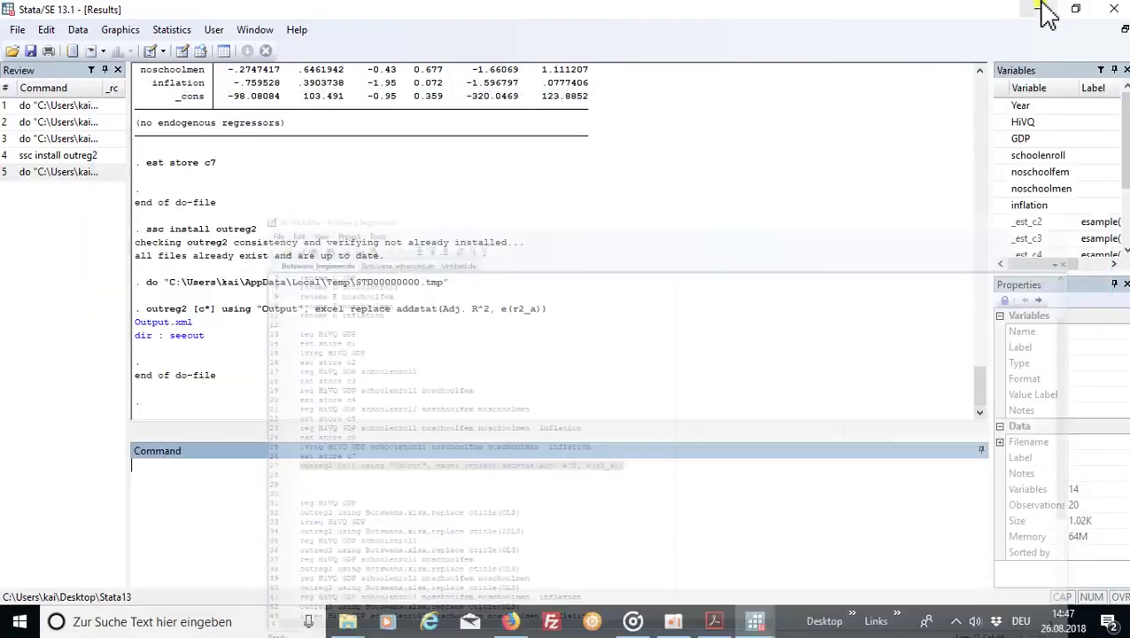
{"action": "left_click", "coordinate": [184, 335]}
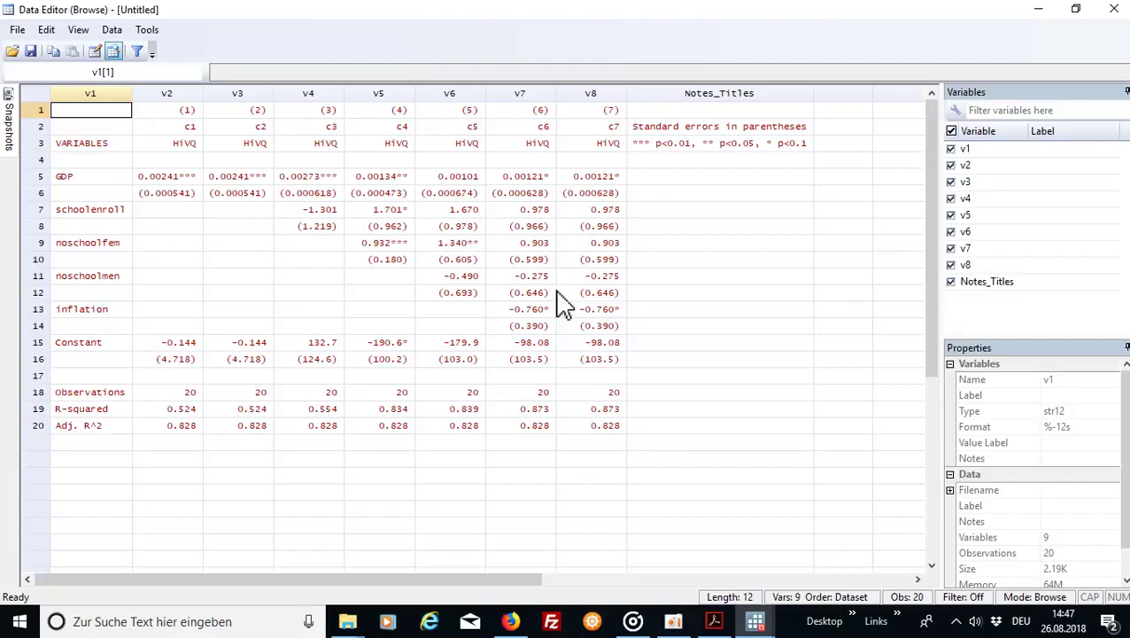
Close the table view and enter 'clear' in the Command window.
{"action": "left_click", "coordinate": [1037, 10]}
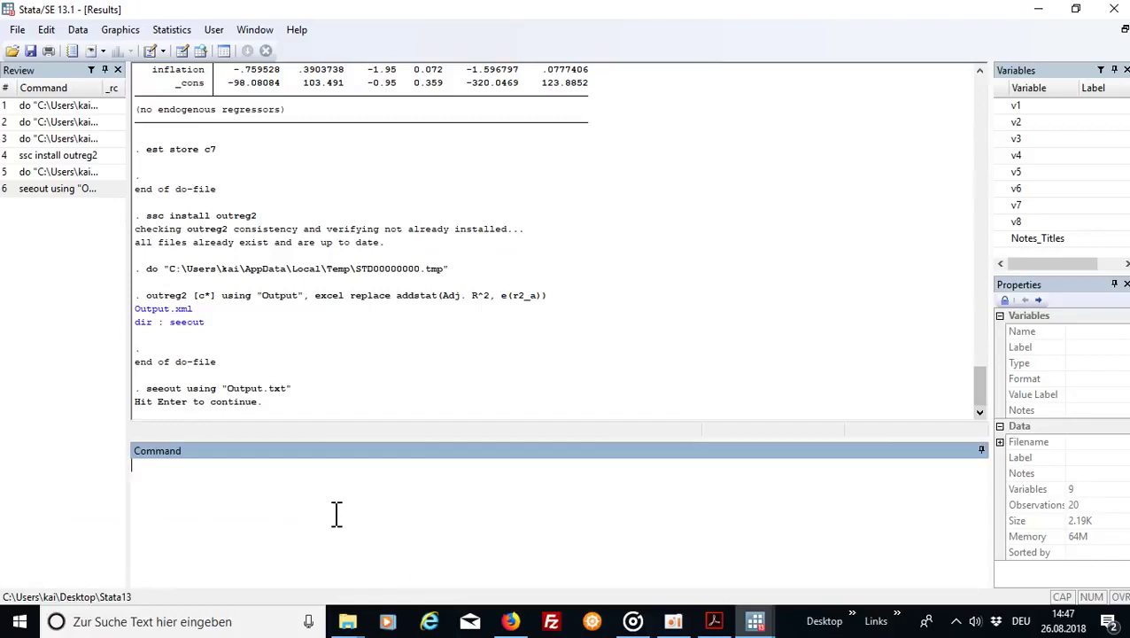
{"action": "left_click", "coordinate": [708, 522]}
{"action": "type", "text": "clear"}
Run clear twice to empty memory of all variables.
{"action": "key", "text": "Return"}
{"action": "type", "text": "c"}
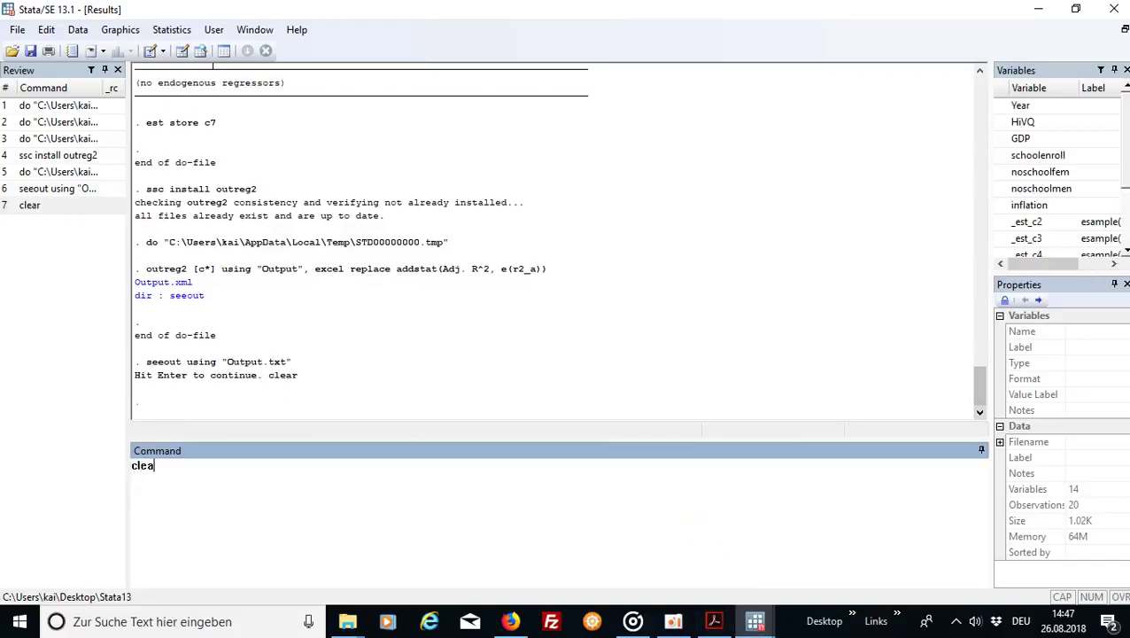
{"action": "key", "text": "Return"}
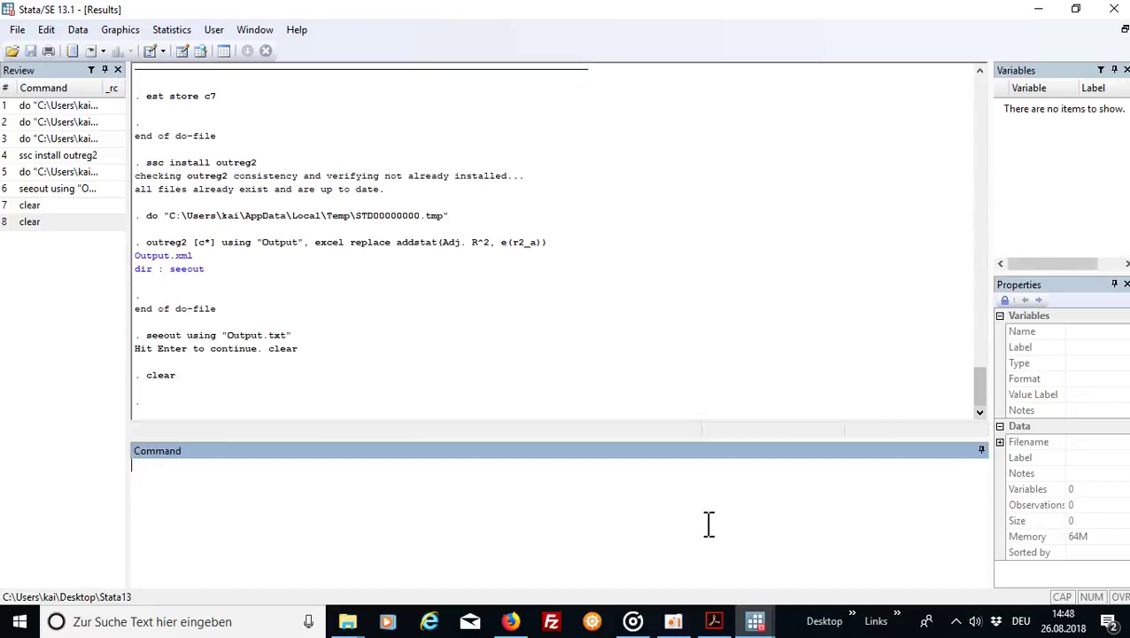
Open Botswana_advanced.do in the Do-file Editor and select lines 1–9.
{"action": "left_click", "coordinate": [755, 618]}
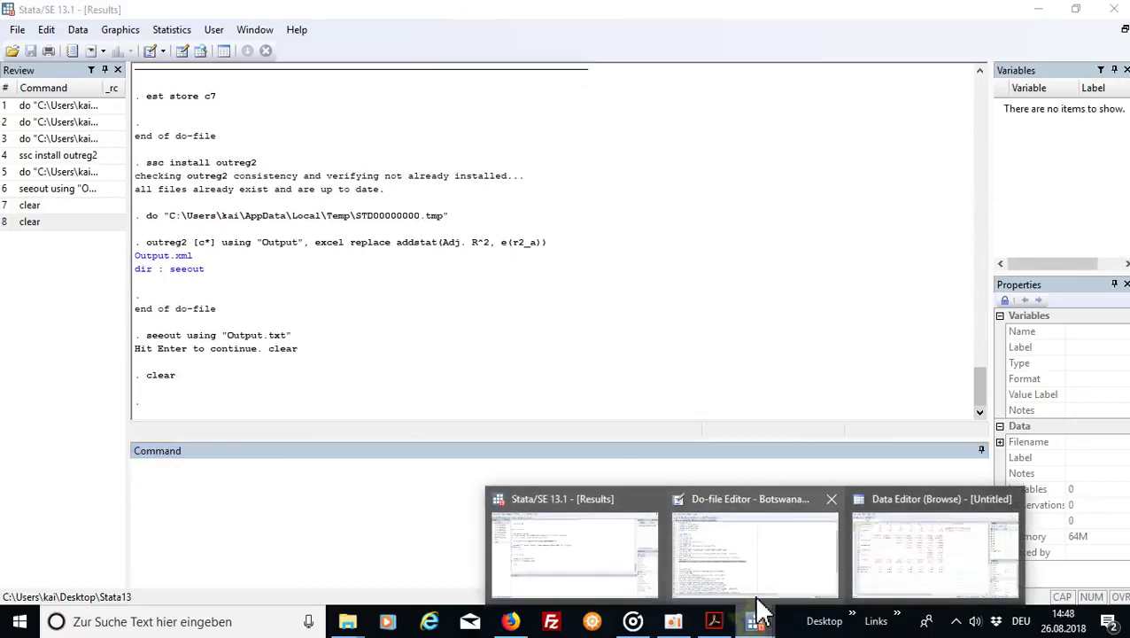
{"action": "left_click", "coordinate": [813, 549]}
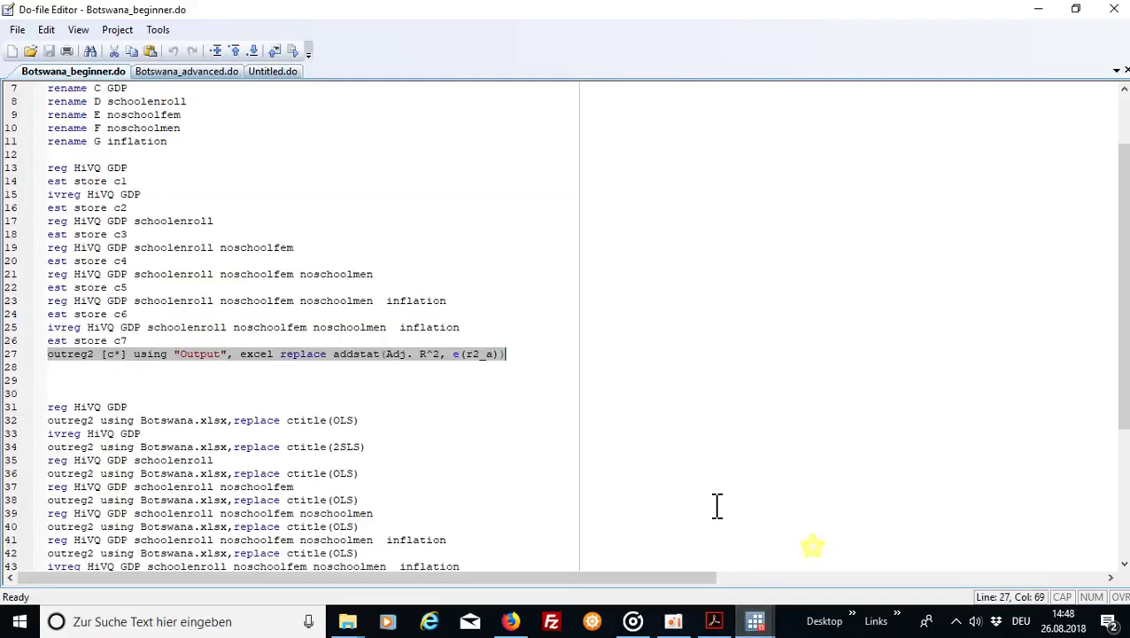
{"action": "left_click", "coordinate": [187, 71]}
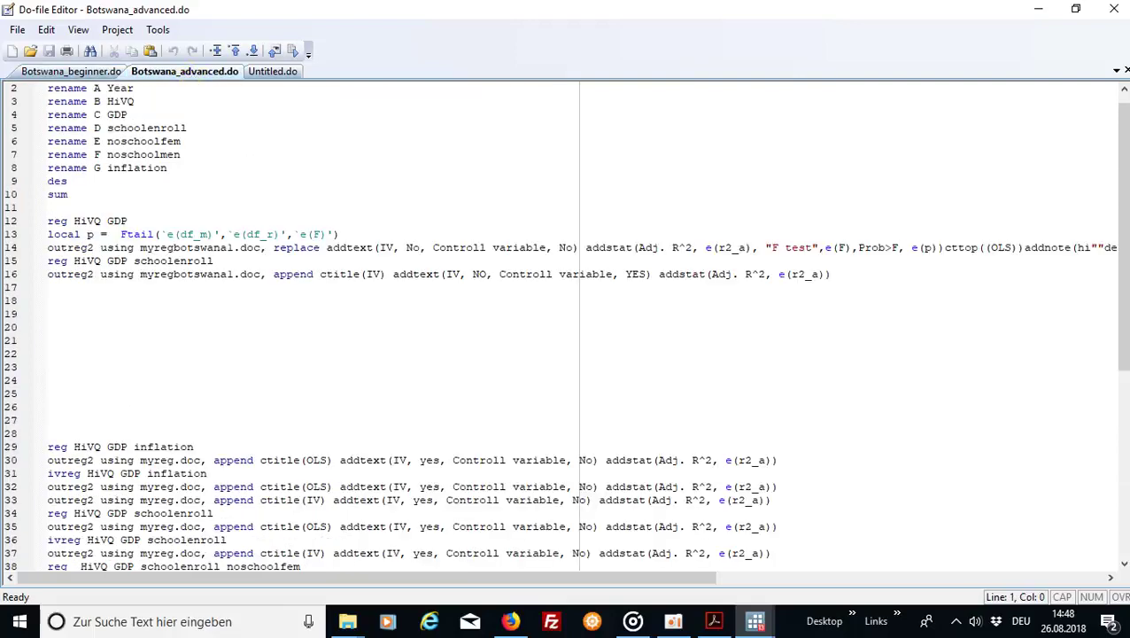
{"action": "scroll", "coordinate": [1121, 231], "scroll_direction": "up", "scroll_amount": 1}
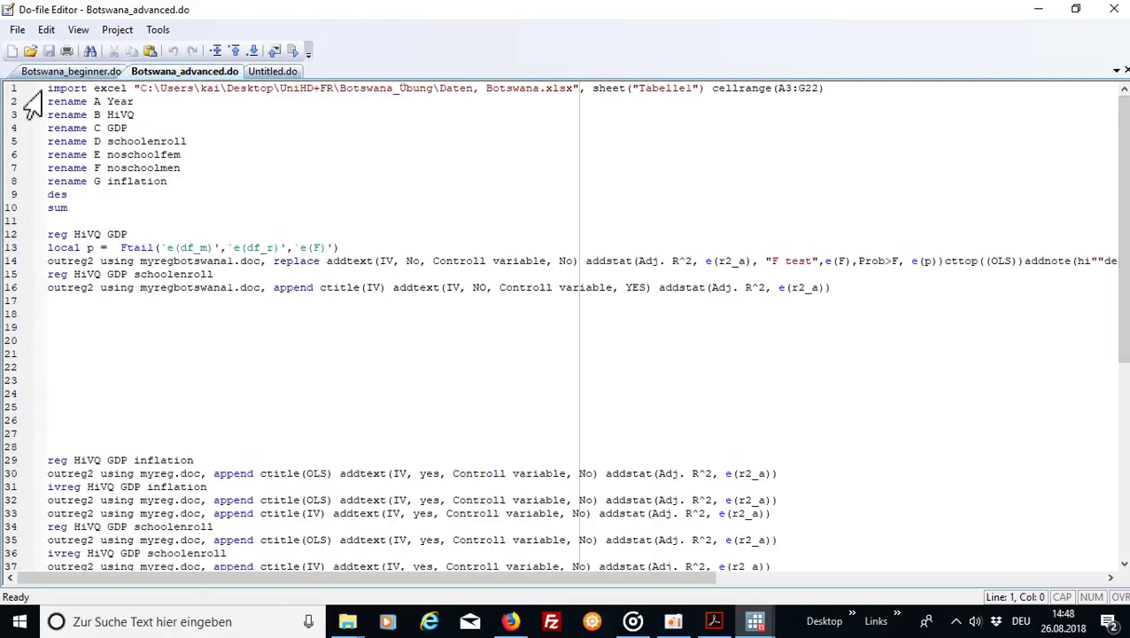
{"action": "left_click_drag", "start_coordinate": [48, 88], "coordinate": [369, 194]}
{"action": "left_click", "coordinate": [293, 53]}
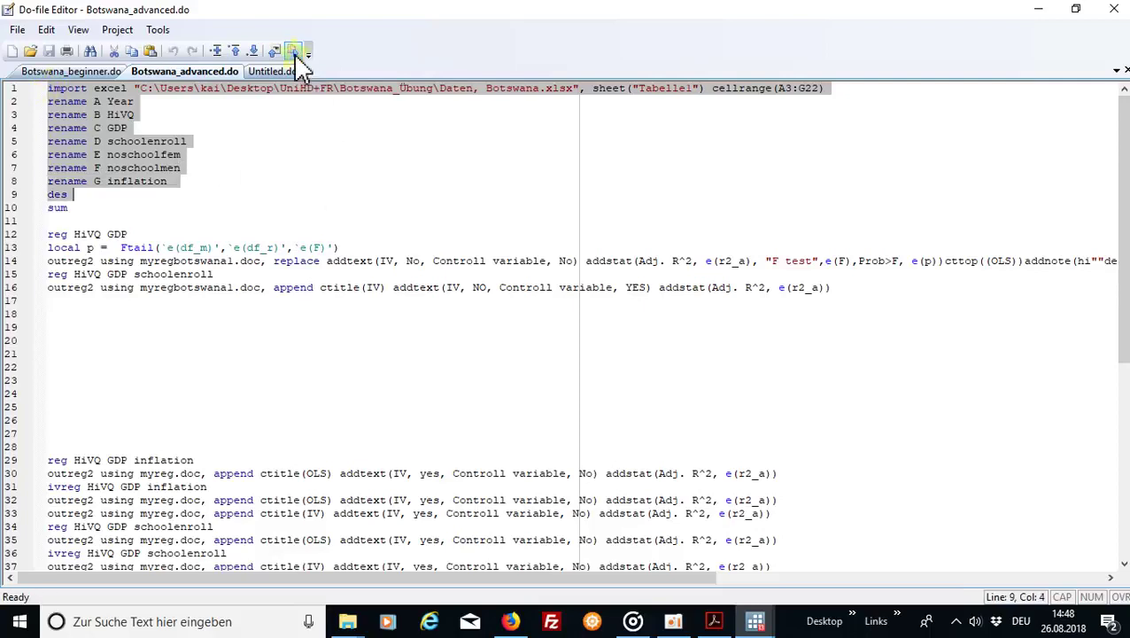
Run lines 1–9 of Botswana_advanced.do to import the Botswana data.
{"action": "left_click", "coordinate": [120, 221]}
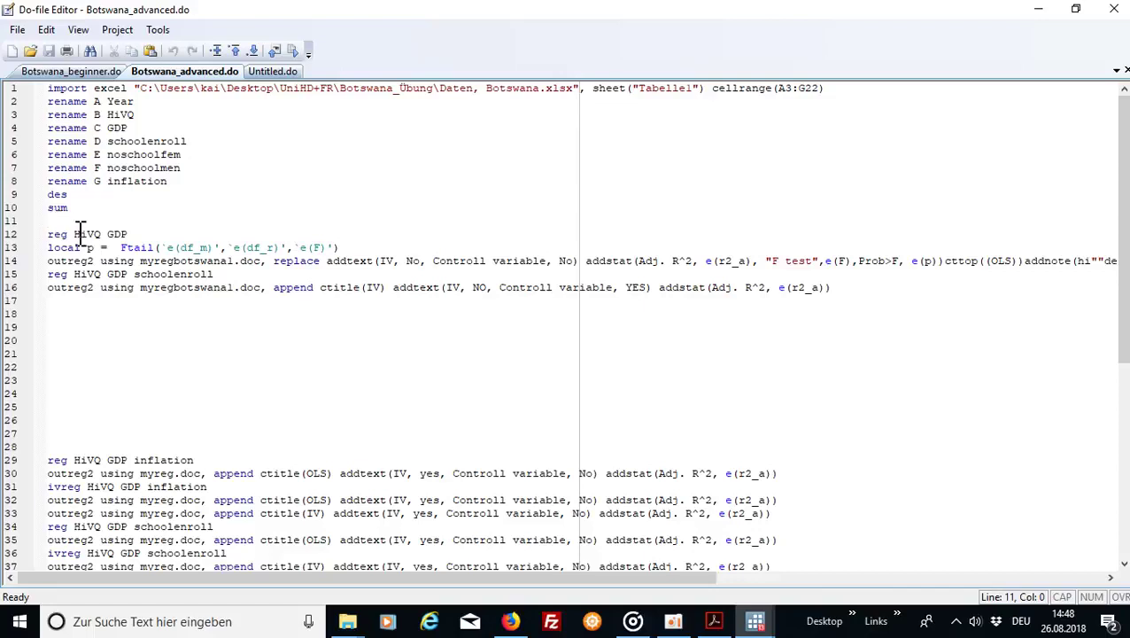
{"action": "left_click", "coordinate": [127, 234]}
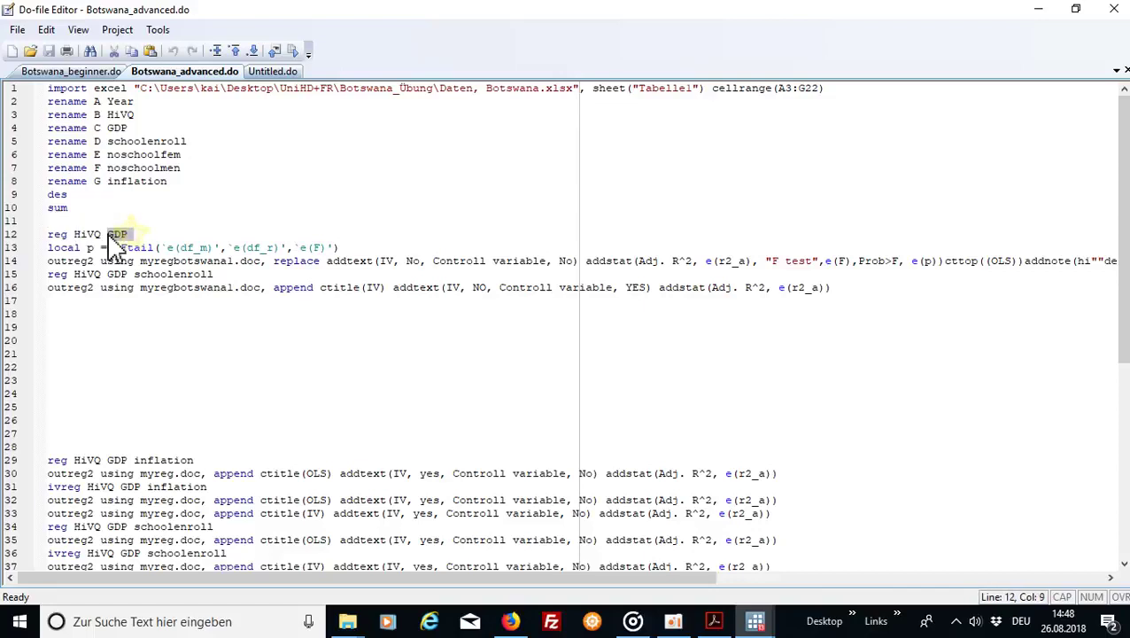
{"action": "left_click", "coordinate": [102, 234]}
{"action": "left_click", "coordinate": [46, 228]}
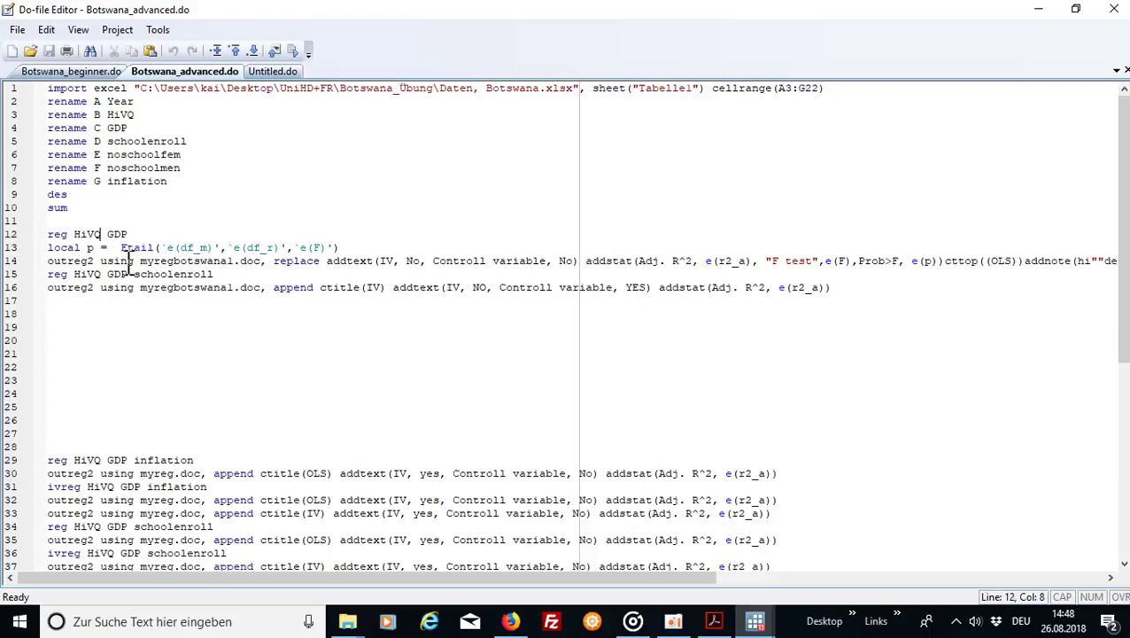
Start a new line after sum reading 'scc install outr'.
{"action": "left_click", "coordinate": [81, 206]}
{"action": "key", "text": "Return"}
{"action": "type", "text": "scc "}
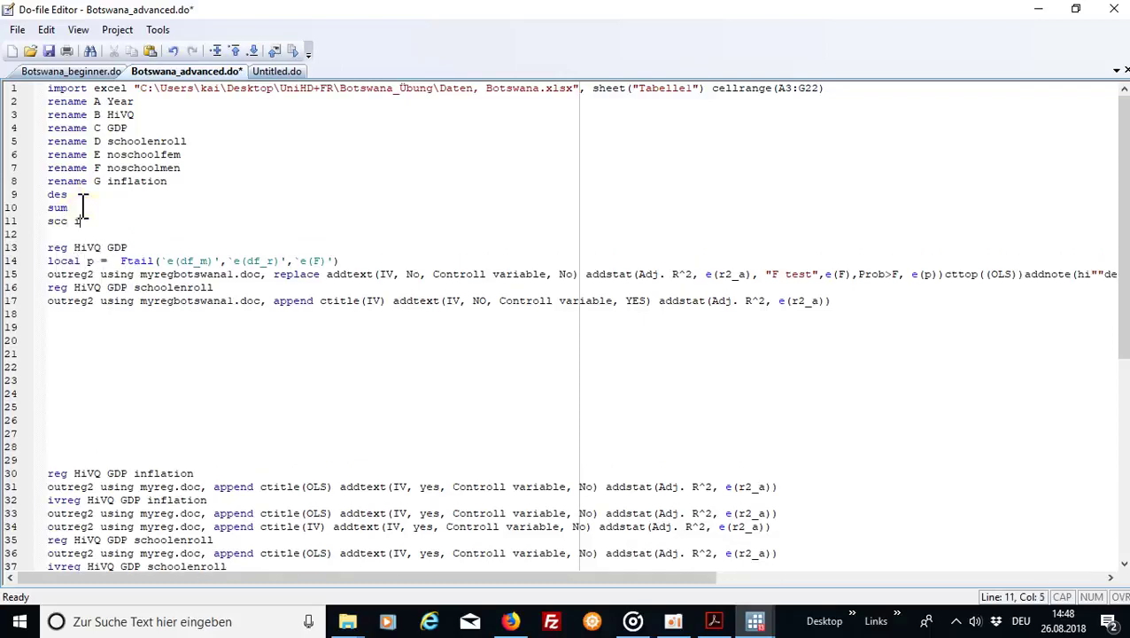
{"action": "type", "text": "install outreg2"}
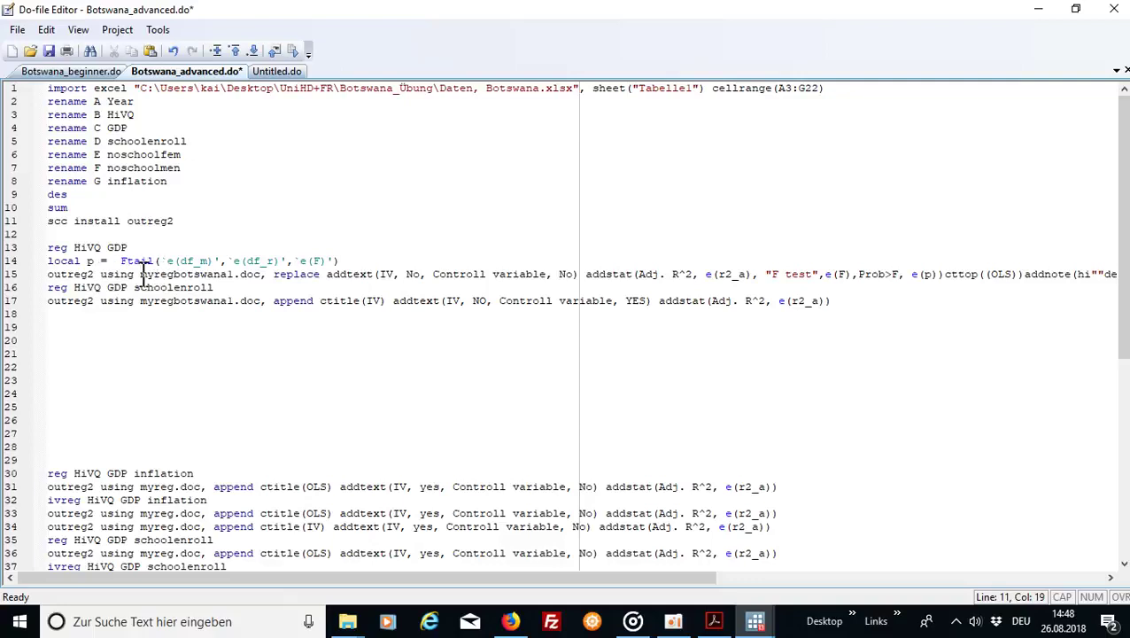
Change the output file name myregbotswanal to myregbotswana3 on lines 15 and 17.
{"action": "left_click_drag", "start_coordinate": [140, 274], "coordinate": [239, 274]}
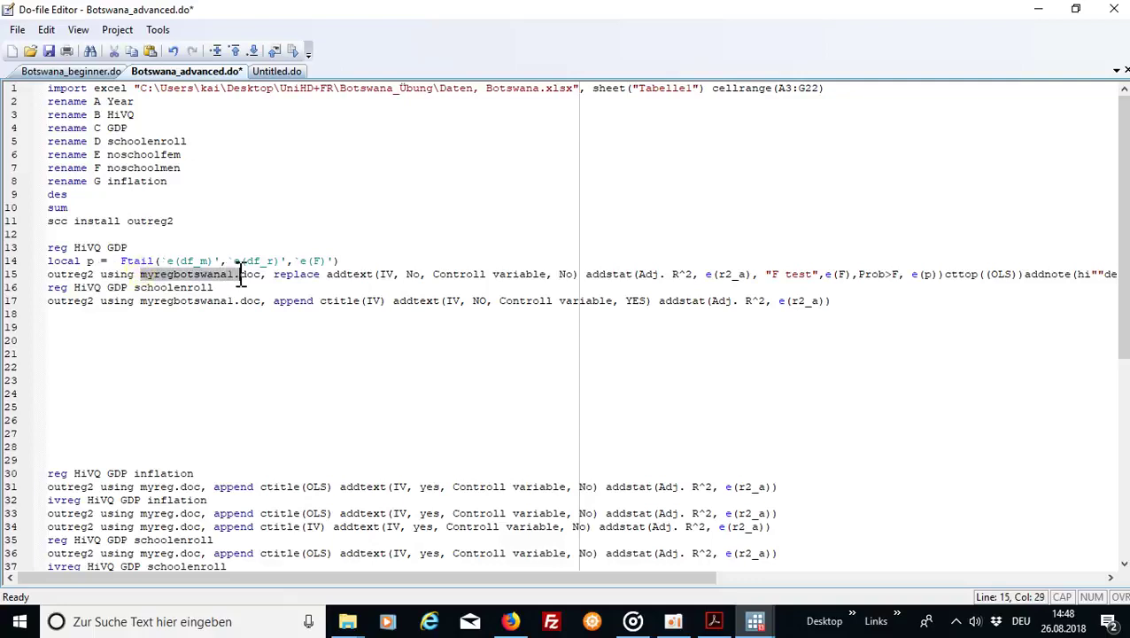
{"action": "left_click", "coordinate": [197, 273]}
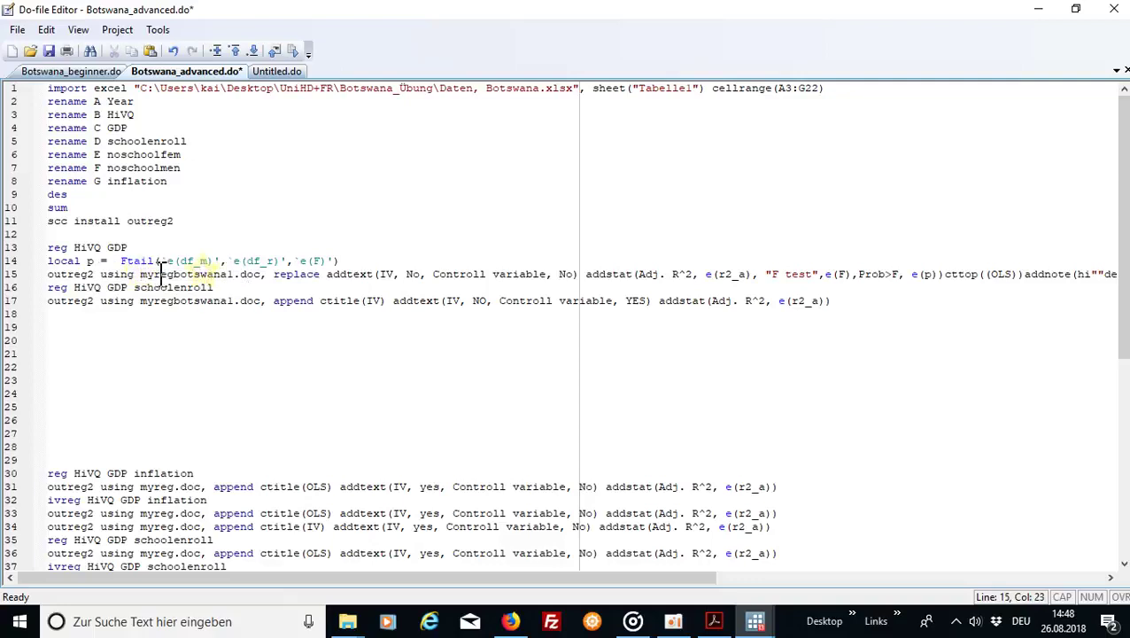
{"action": "left_click", "coordinate": [229, 274]}
{"action": "left_click", "coordinate": [228, 300]}
Review the outreg2 ctitle, replace/append and addstat options, then select lines 13–17.
{"action": "left_click_drag", "start_coordinate": [420, 275], "coordinate": [407, 275]}
{"action": "left_click", "coordinate": [444, 273]}
{"action": "left_click_drag", "start_coordinate": [575, 274], "coordinate": [560, 275]}
{"action": "left_click", "coordinate": [619, 283]}
{"action": "left_click_drag", "start_coordinate": [320, 275], "coordinate": [274, 303]}
{"action": "left_click", "coordinate": [302, 341]}
{"action": "left_click", "coordinate": [322, 340]}
{"action": "left_click_drag", "start_coordinate": [589, 274], "coordinate": [837, 274]}
{"action": "left_click", "coordinate": [837, 314]}
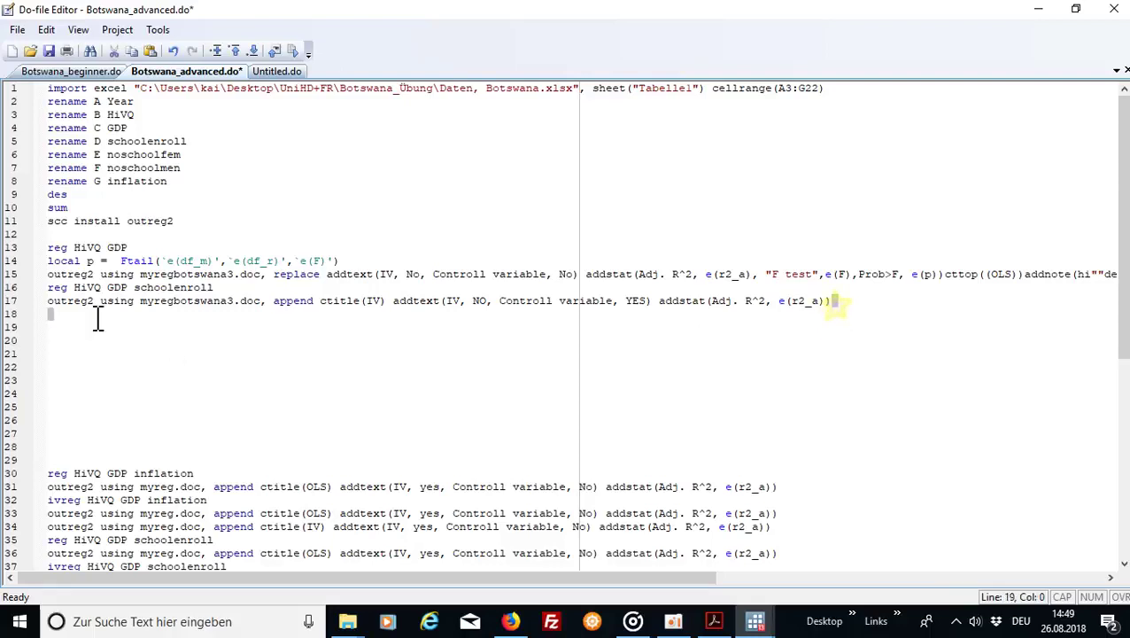
{"action": "left_click_drag", "start_coordinate": [832, 301], "coordinate": [45, 248]}
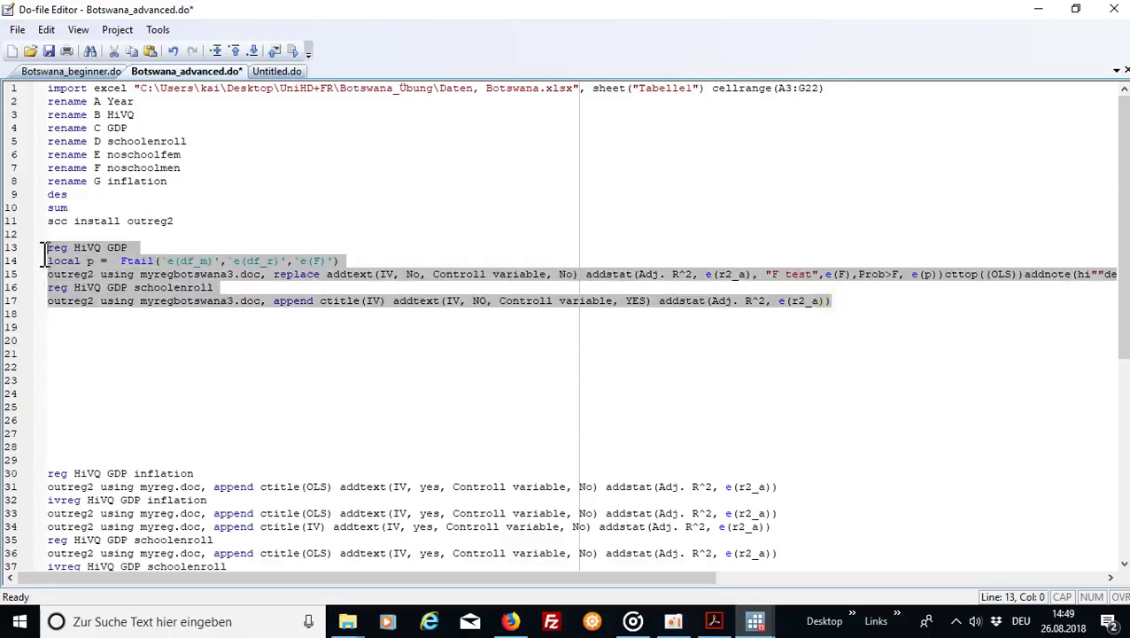
Run lines 13–17 and open the two-model myregbotswana3 table in the Data Editor via seeout.
{"action": "left_click", "coordinate": [294, 50]}
{"action": "left_click", "coordinate": [1038, 9]}
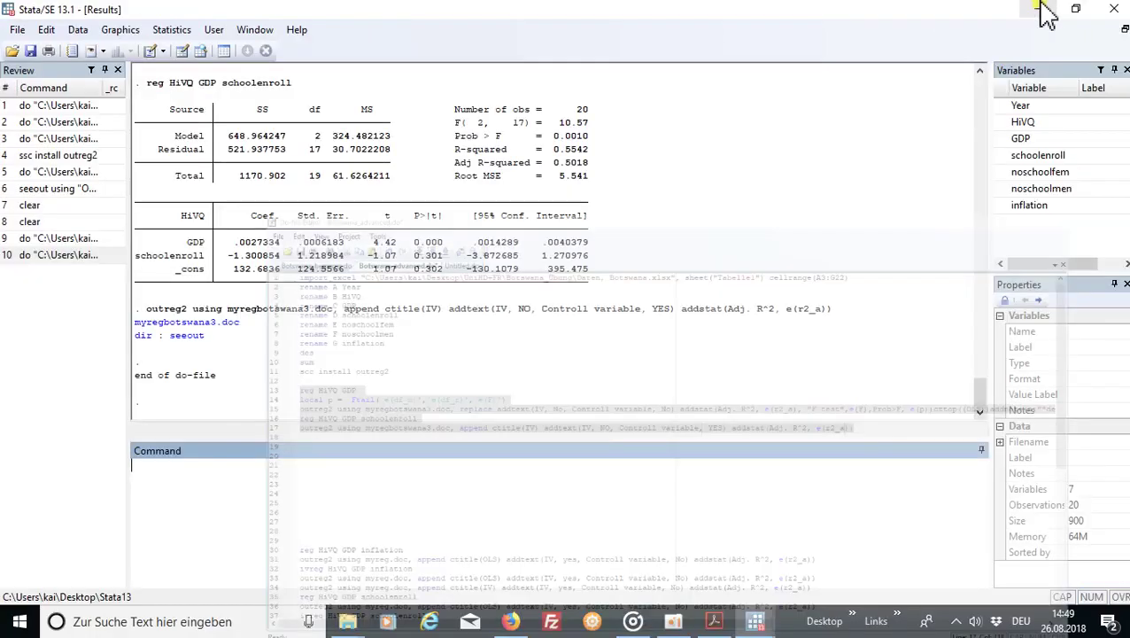
{"action": "left_click", "coordinate": [188, 336]}
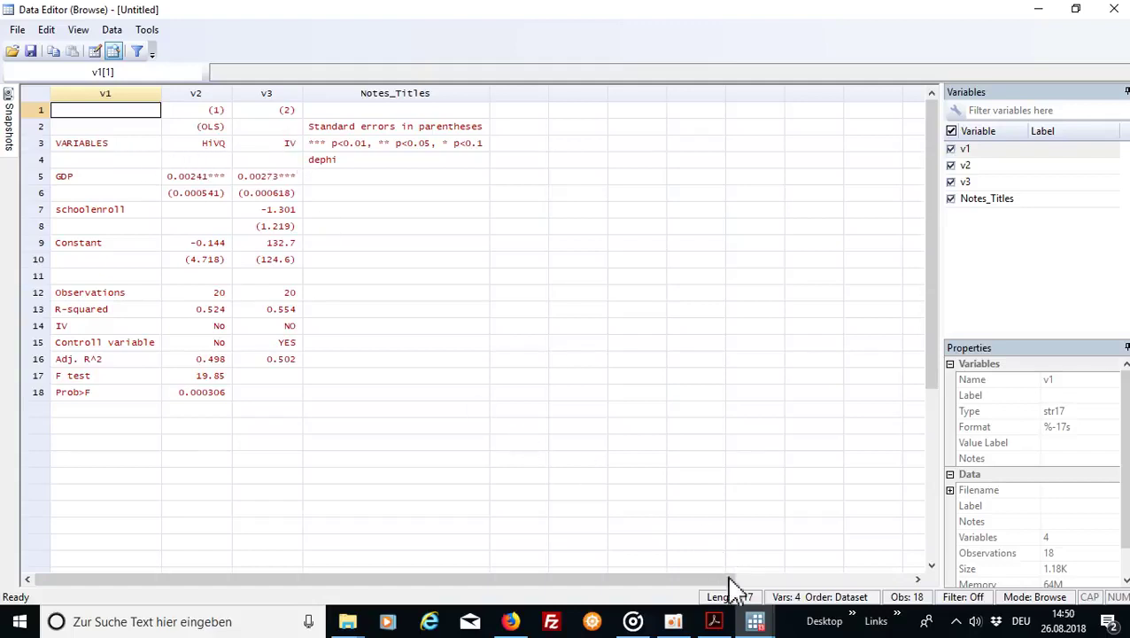
Change line 17's column title from ctitle(IV) to ctitle(OLS).
{"action": "left_click", "coordinate": [757, 623]}
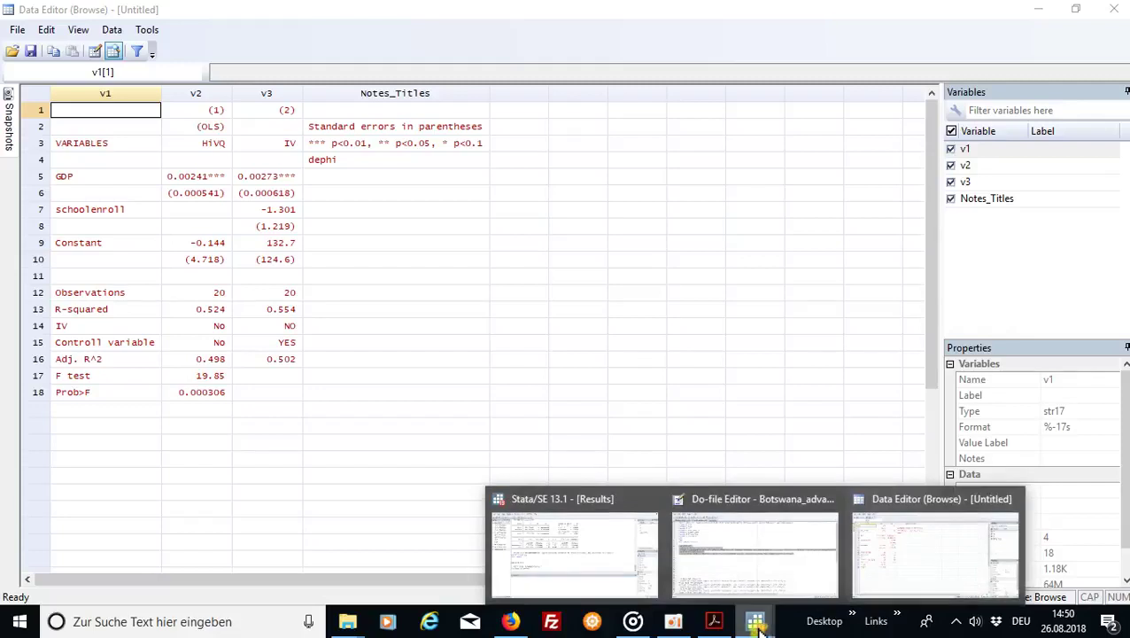
{"action": "left_click", "coordinate": [758, 571]}
{"action": "left_click", "coordinate": [373, 356]}
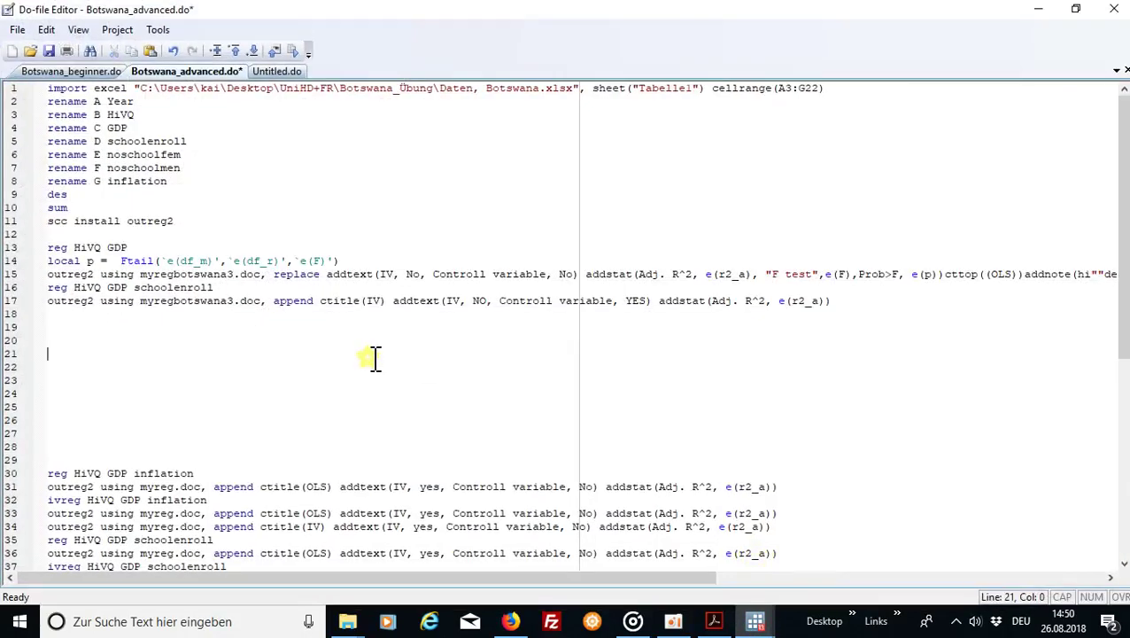
{"action": "left_click", "coordinate": [383, 303]}
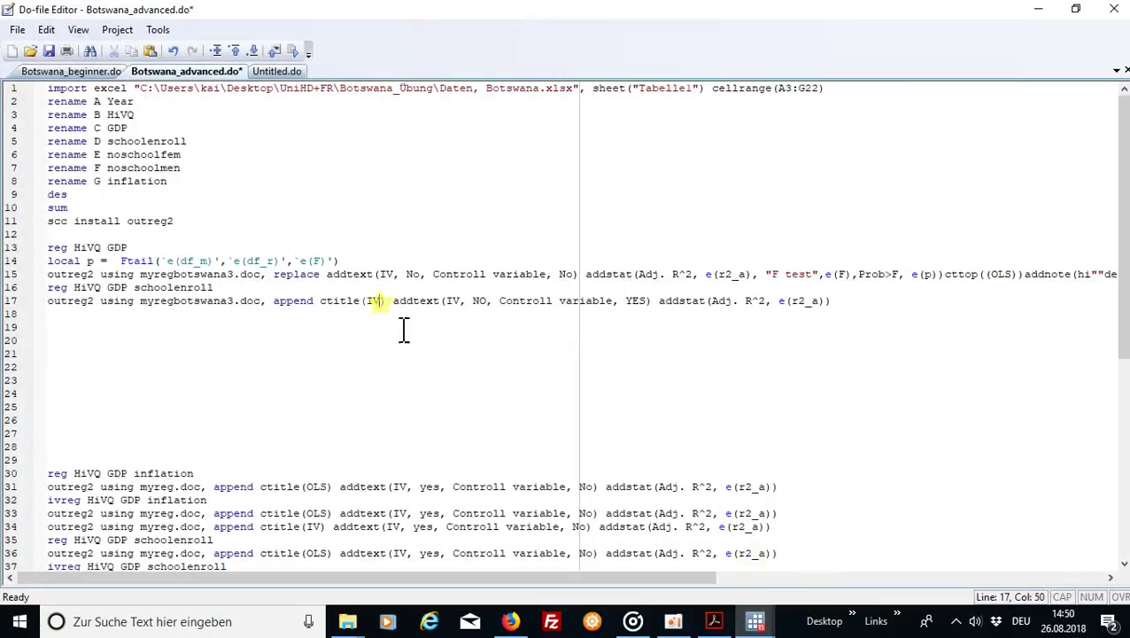
{"action": "key", "text": "BackSpace"}
{"action": "key", "text": "BackSpace"}
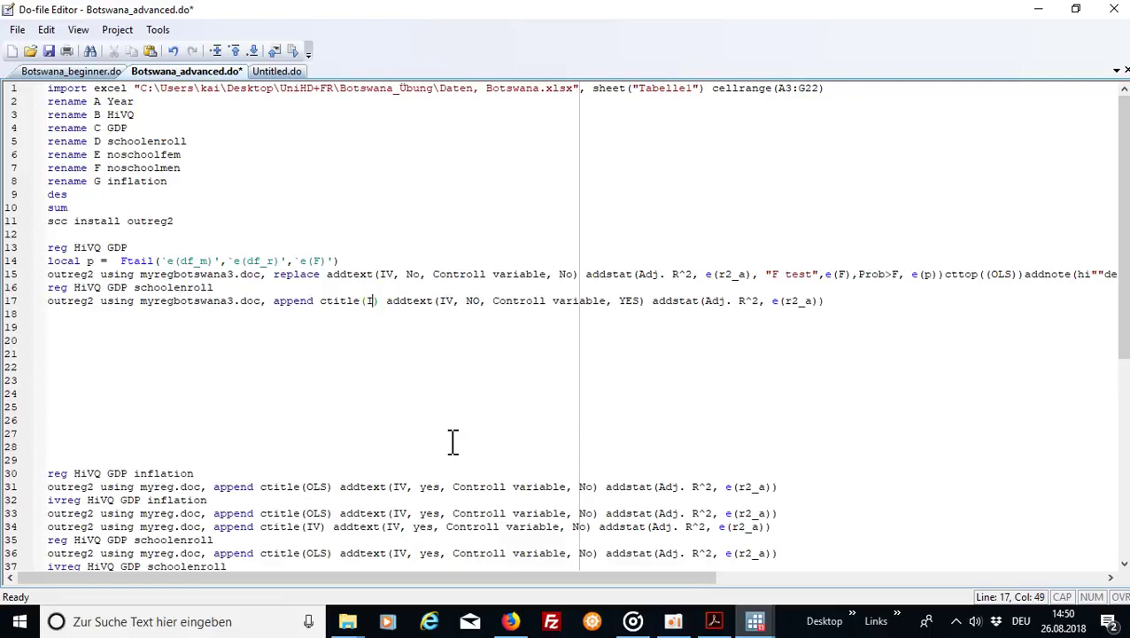
{"action": "type", "text": "OLS"}
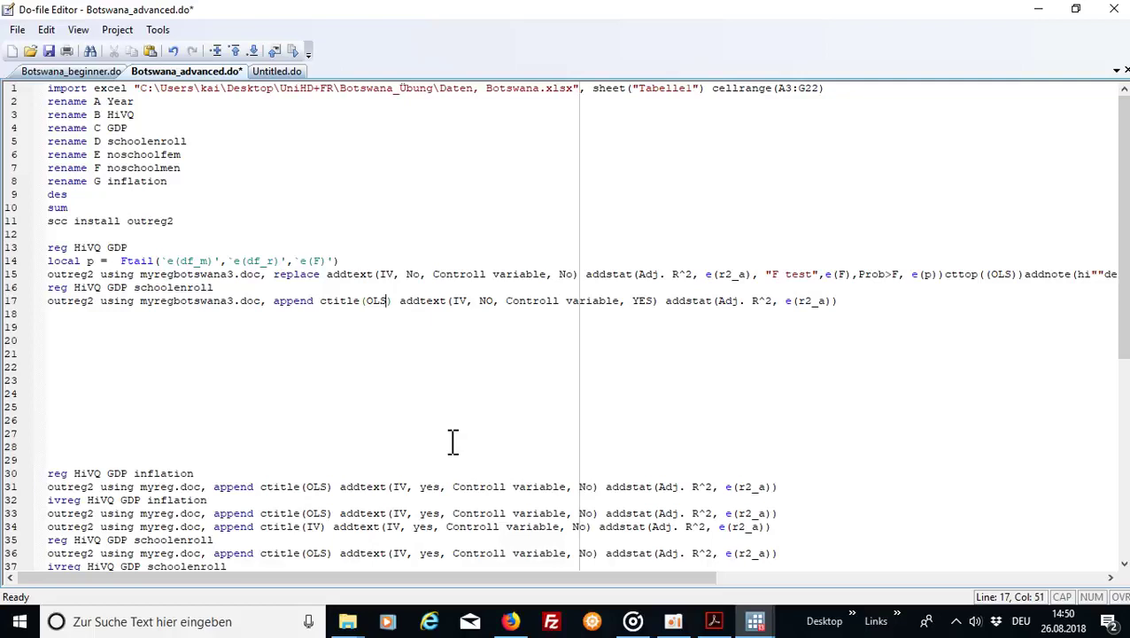
{"action": "left_click", "coordinate": [753, 621]}
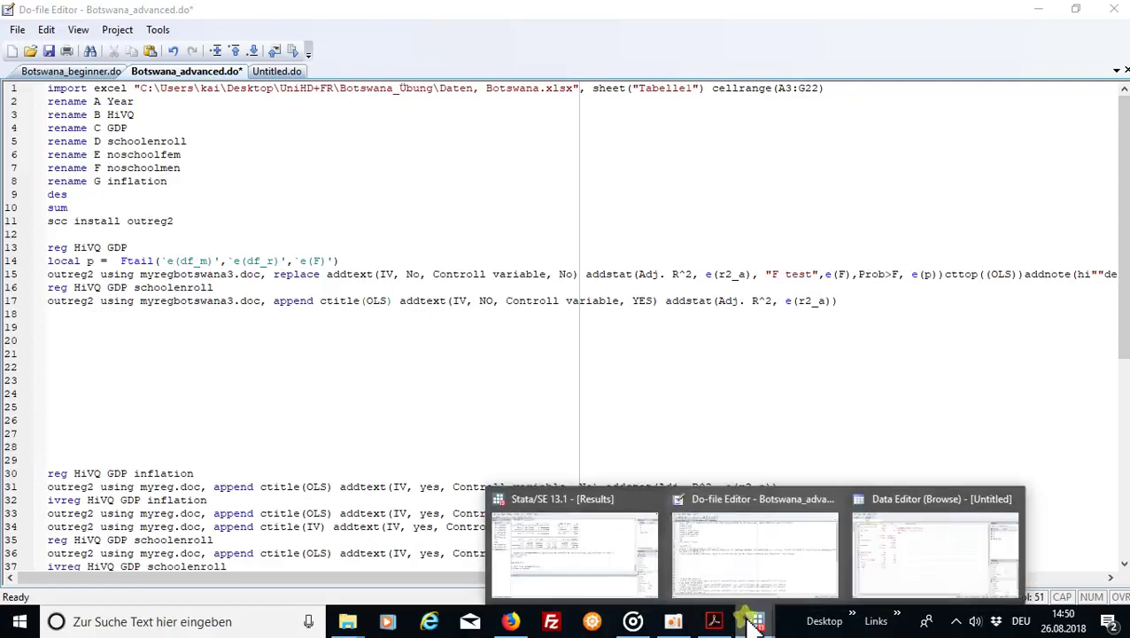
Return to the Results window and reopen myregbotswana3 via the seeout link in the Data Editor.
{"action": "left_click", "coordinate": [596, 550]}
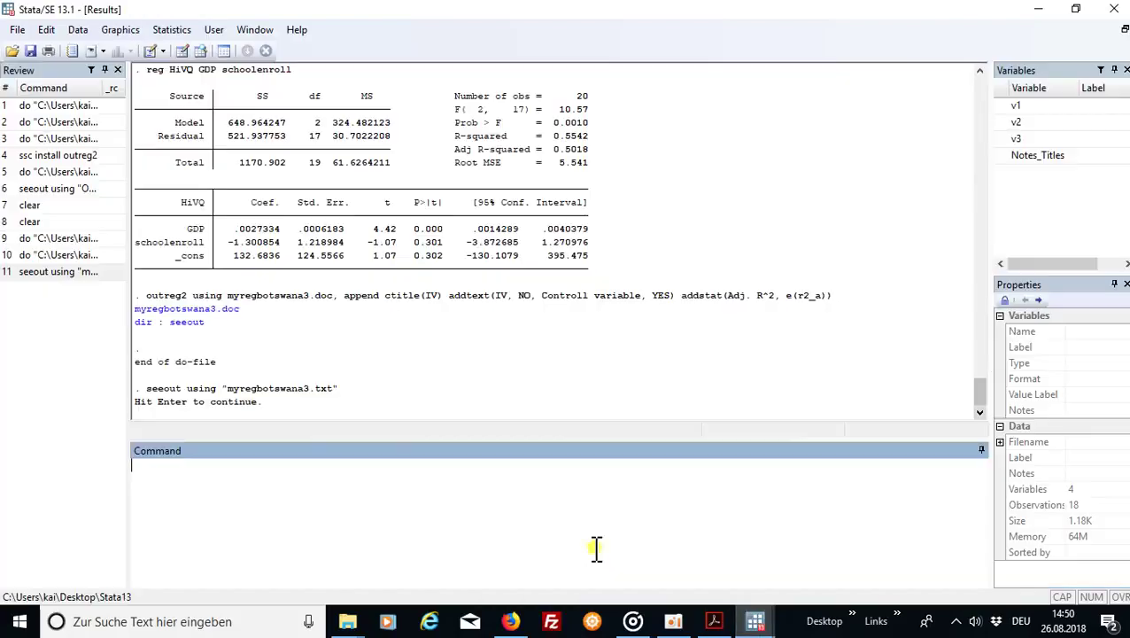
{"action": "left_click", "coordinate": [188, 321]}
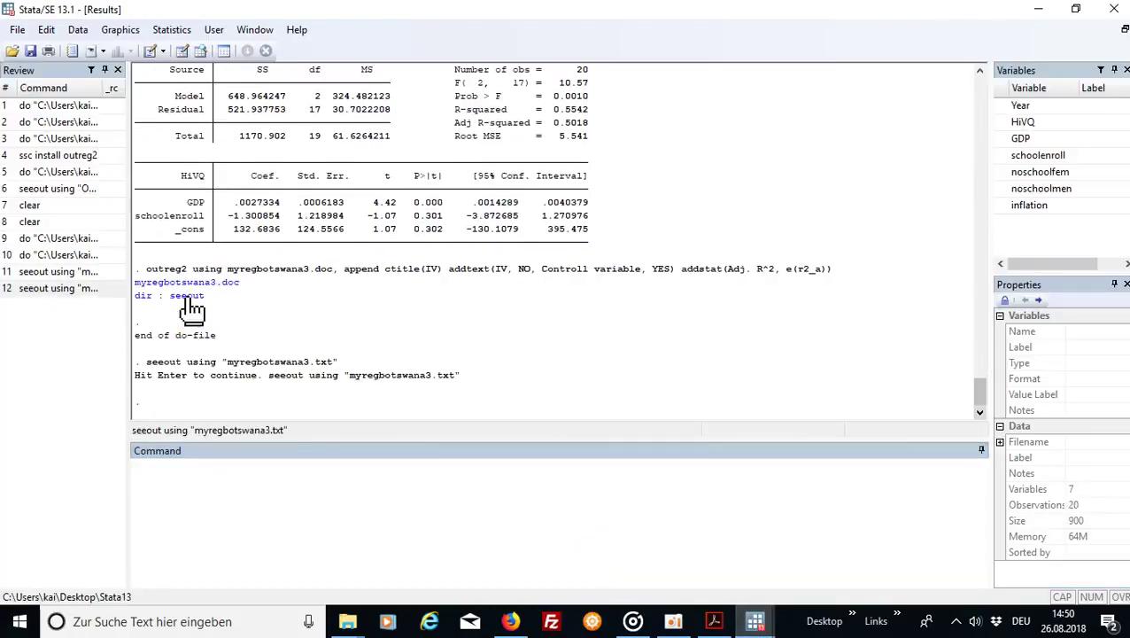